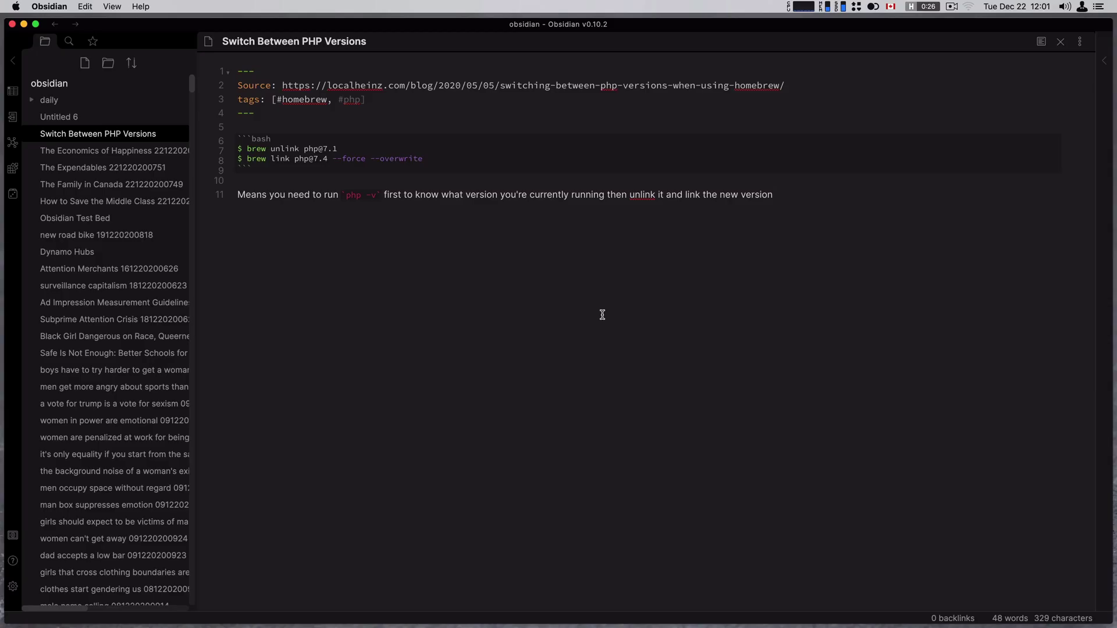
# Step: Install the Calendar plugin from the community plugin browser under Third-party plugins
pyautogui.press('super+comma')
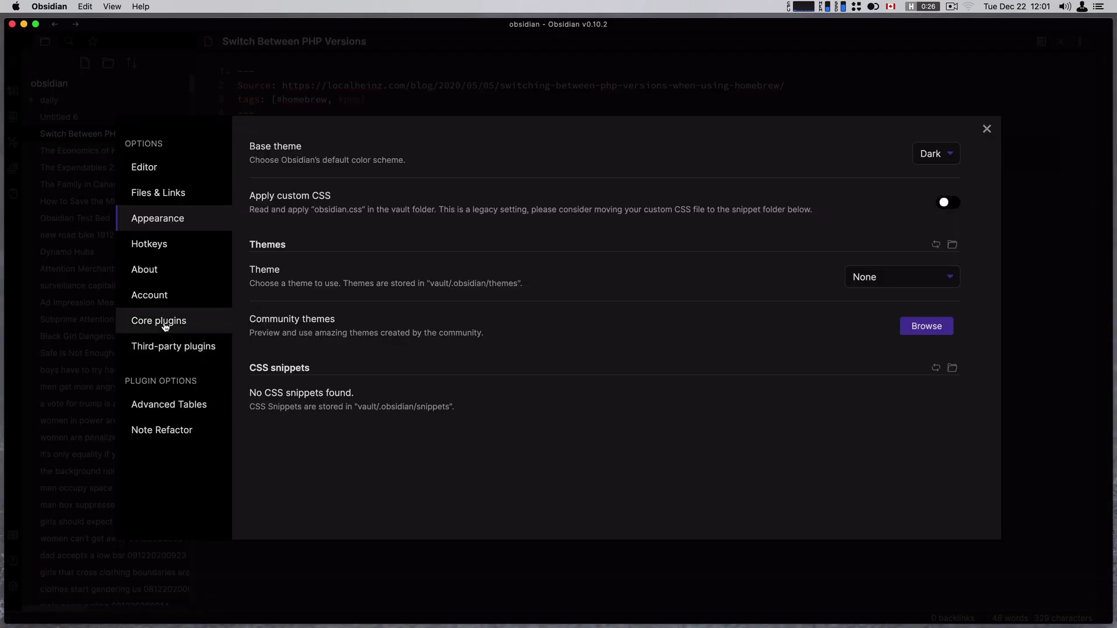
pyautogui.click(165, 347)
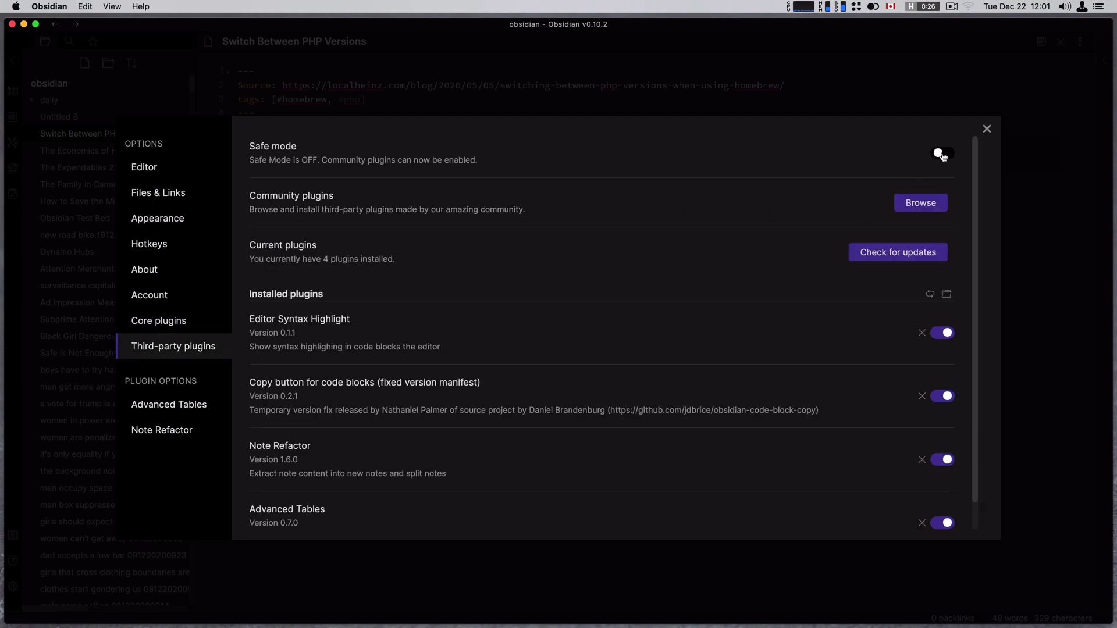
pyautogui.click(917, 205)
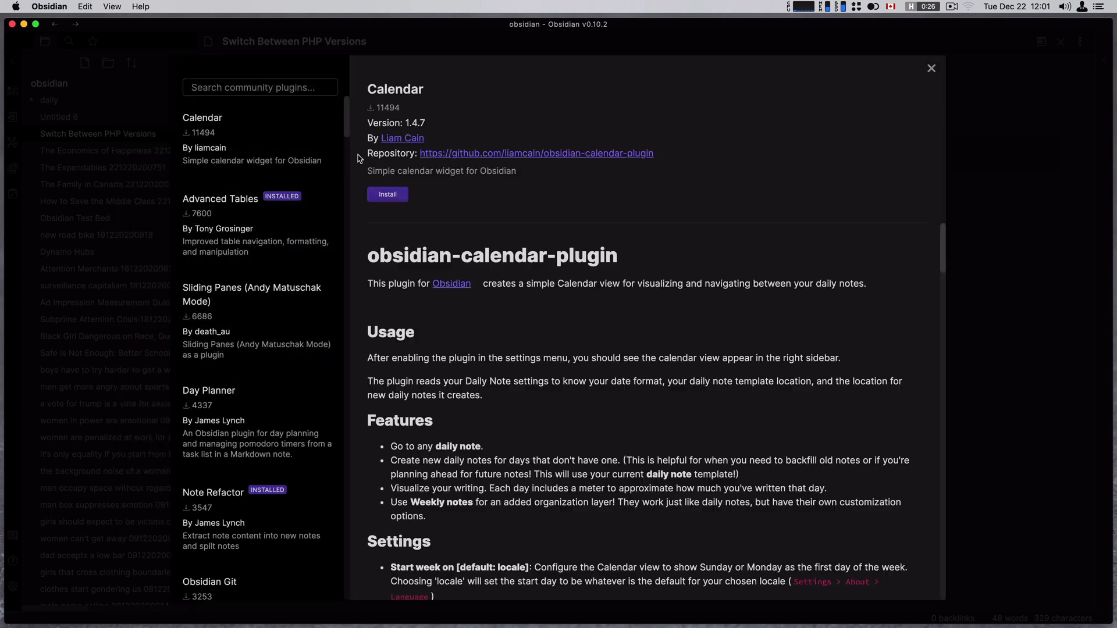
pyautogui.click(388, 194)
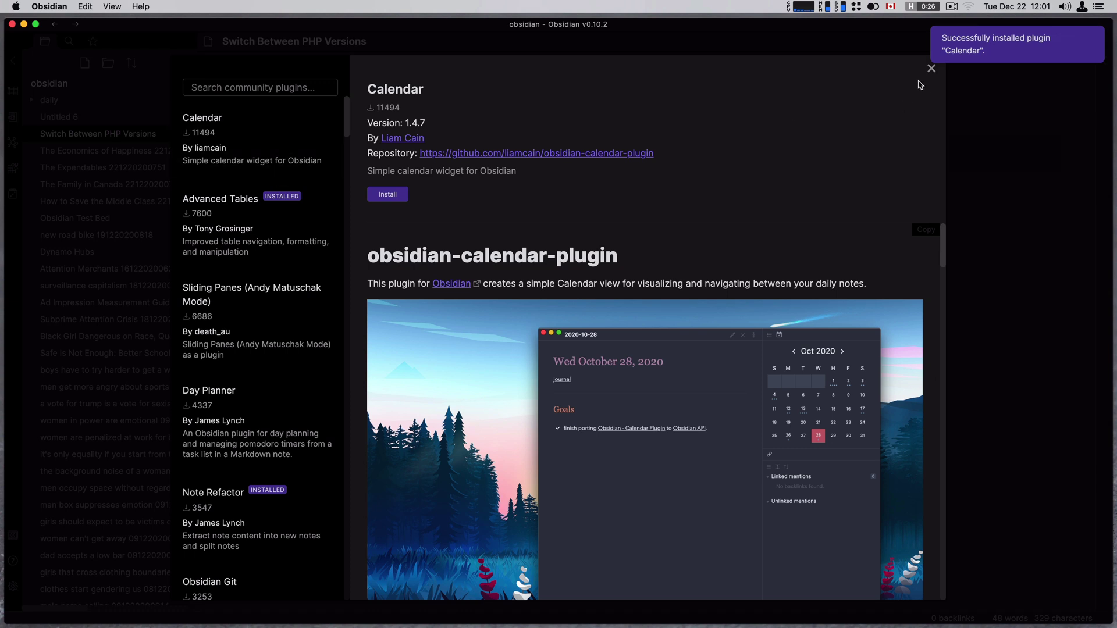
pyautogui.click(930, 70)
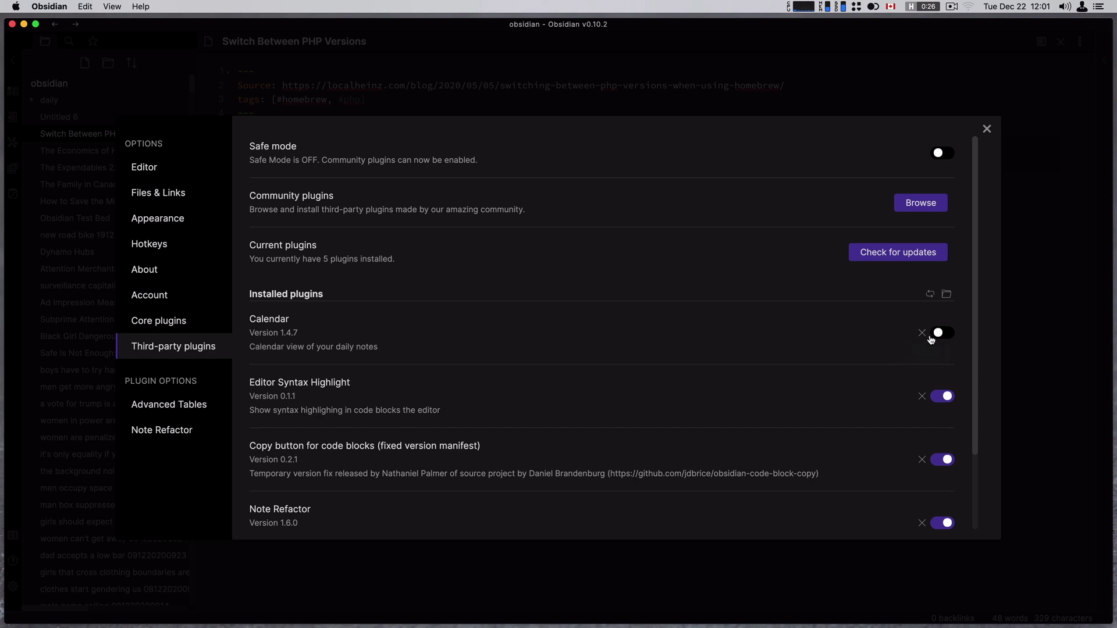
# Step: Toggle Calendar on and off, uninstall it, and close settings
pyautogui.click(938, 333)
pyautogui.click(937, 335)
pyautogui.click(922, 333)
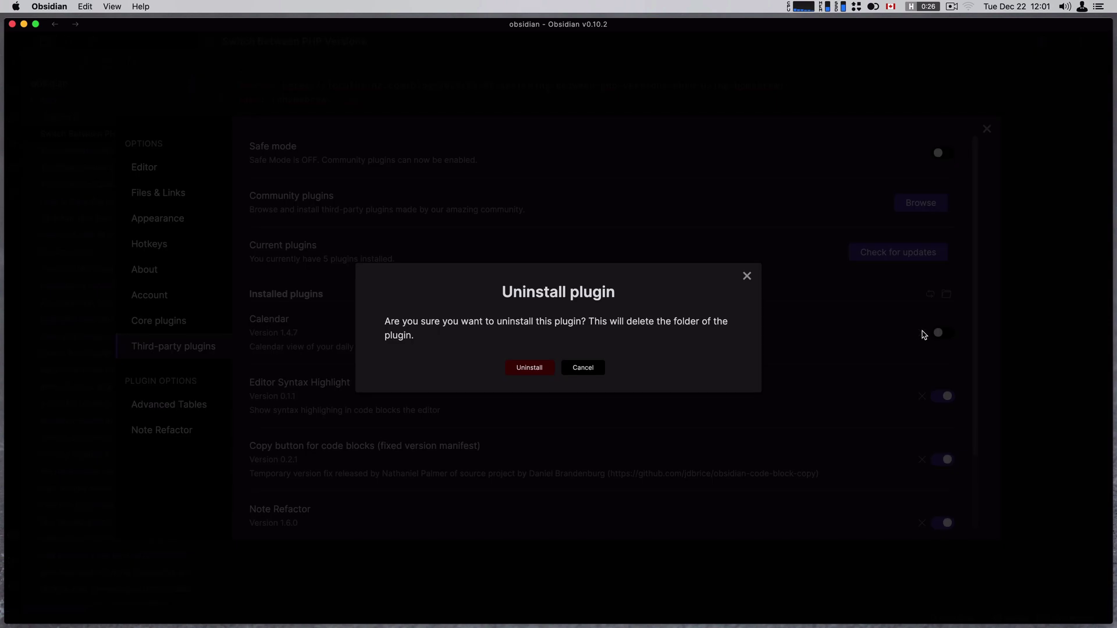
pyautogui.click(547, 373)
pyautogui.scroll(-1, 477, 415)
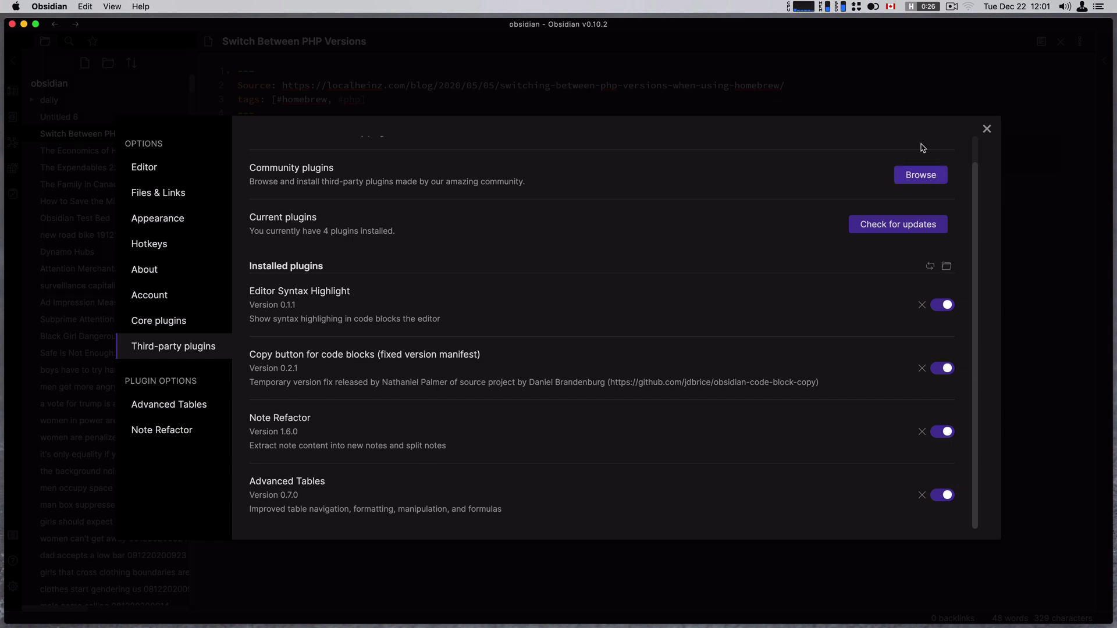
pyautogui.click(987, 129)
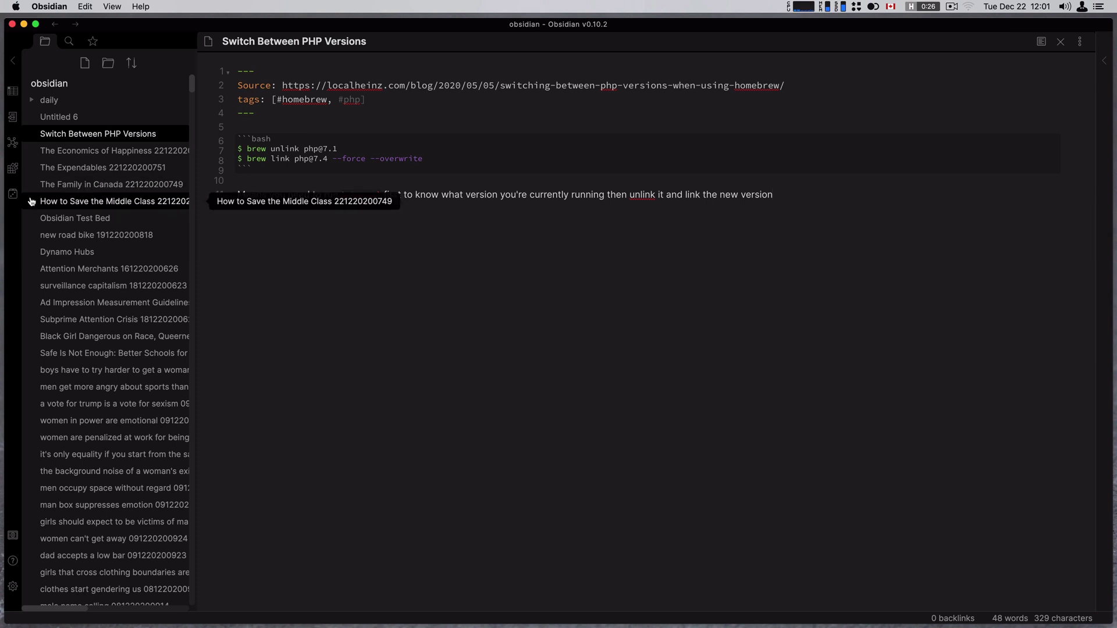
# Step: Open the Books on Race note and click its table header row to show the Advanced Tables controls
pyautogui.click(12, 91)
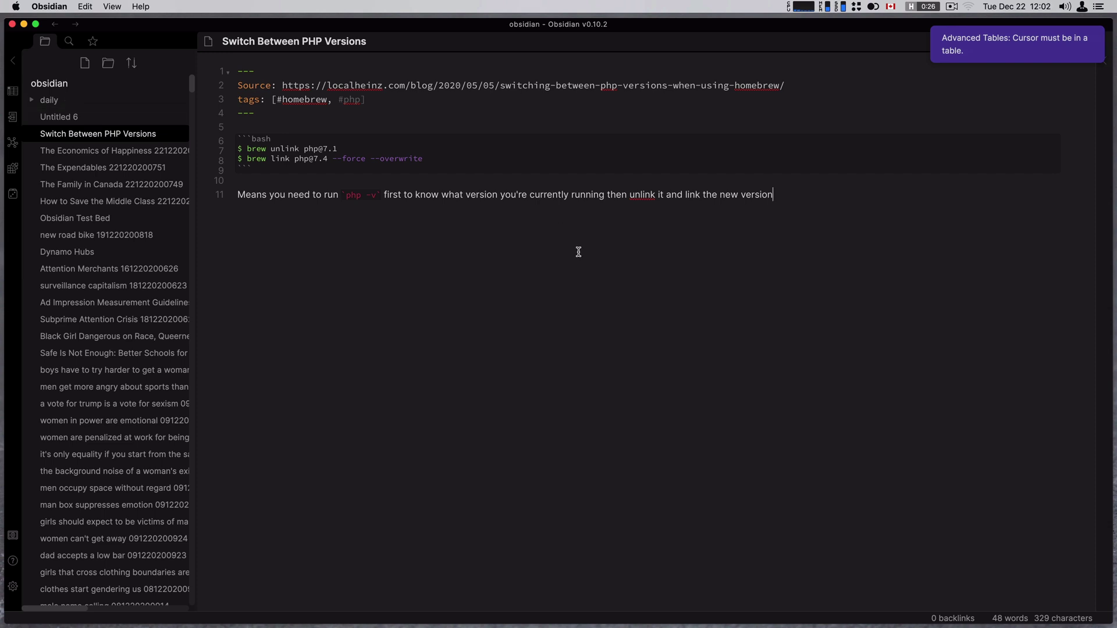
pyautogui.press('super+o')
pyautogui.write('book')
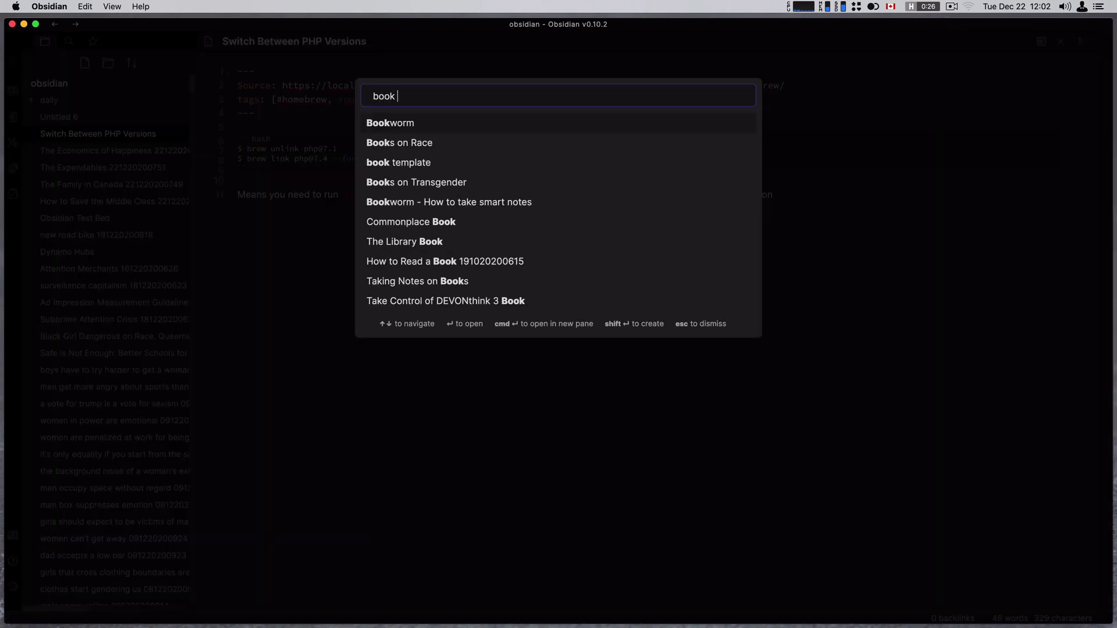
pyautogui.write('s o')
pyautogui.press('Return')
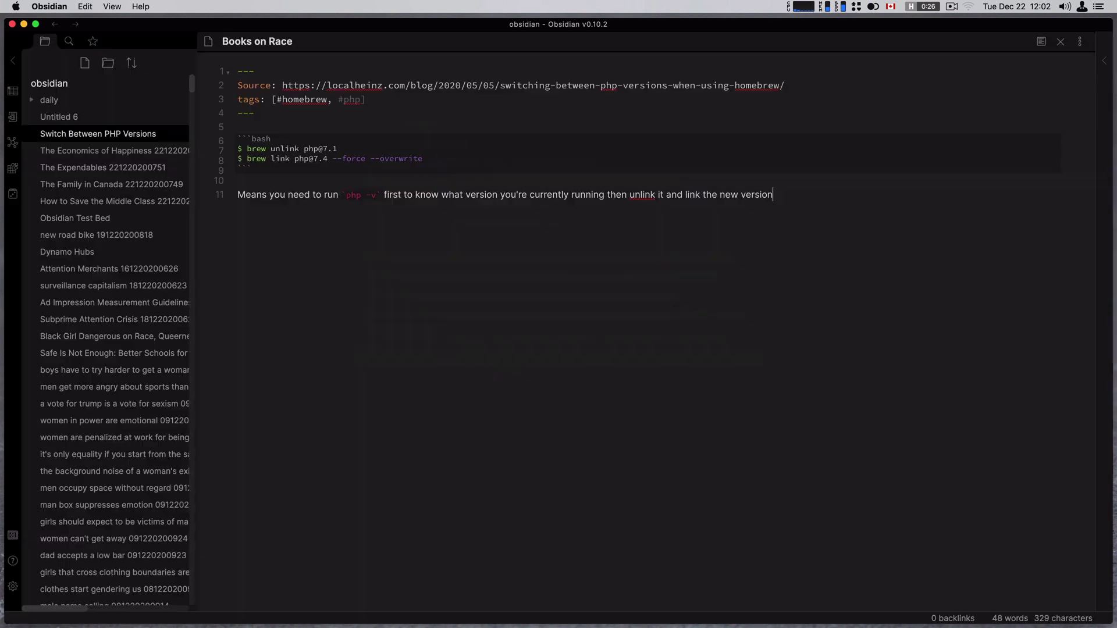
pyautogui.scroll(-3, 672, 442)
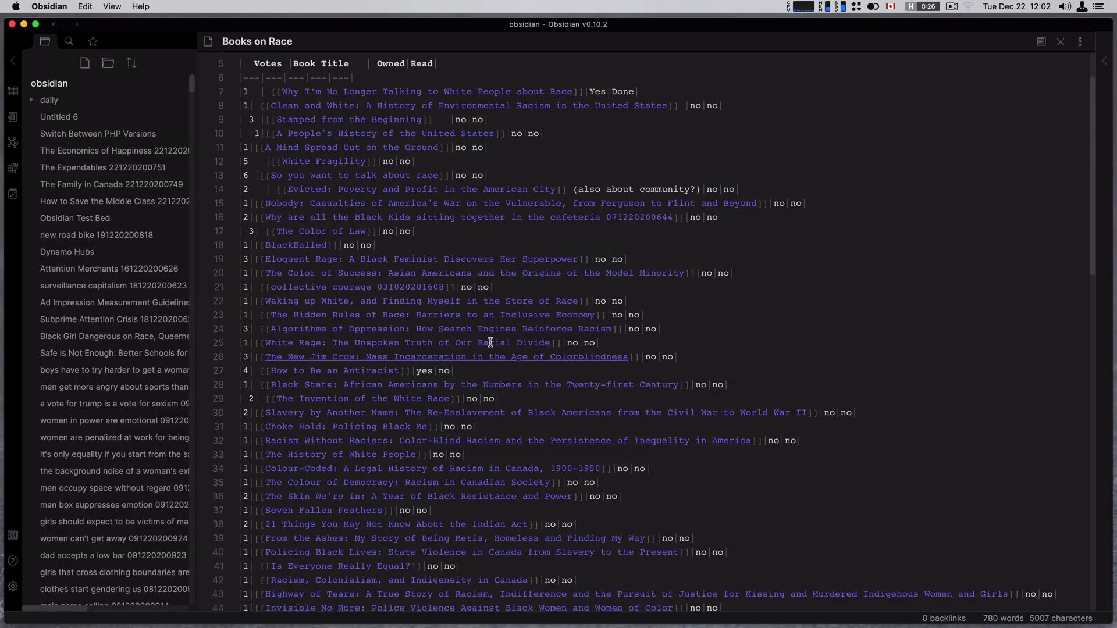
pyautogui.scroll(3, 261, 132)
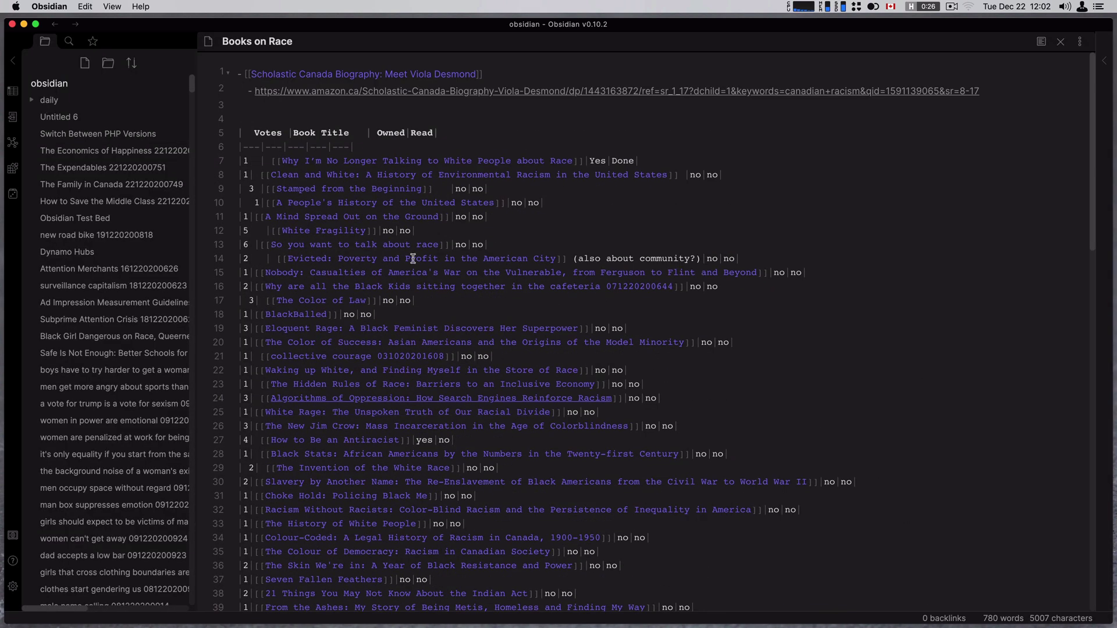
pyautogui.click(254, 133)
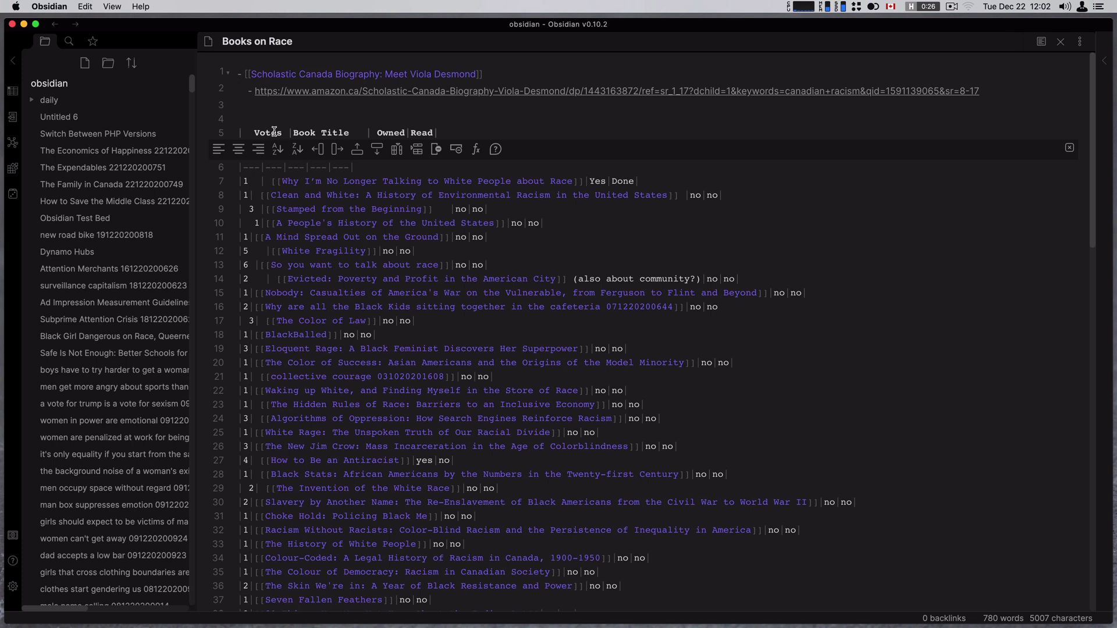
# Step: Run 'Advanced Tables: Go to next cell' to align all the table's columns
pyautogui.press('cmd+p')
pyautogui.write('cell')
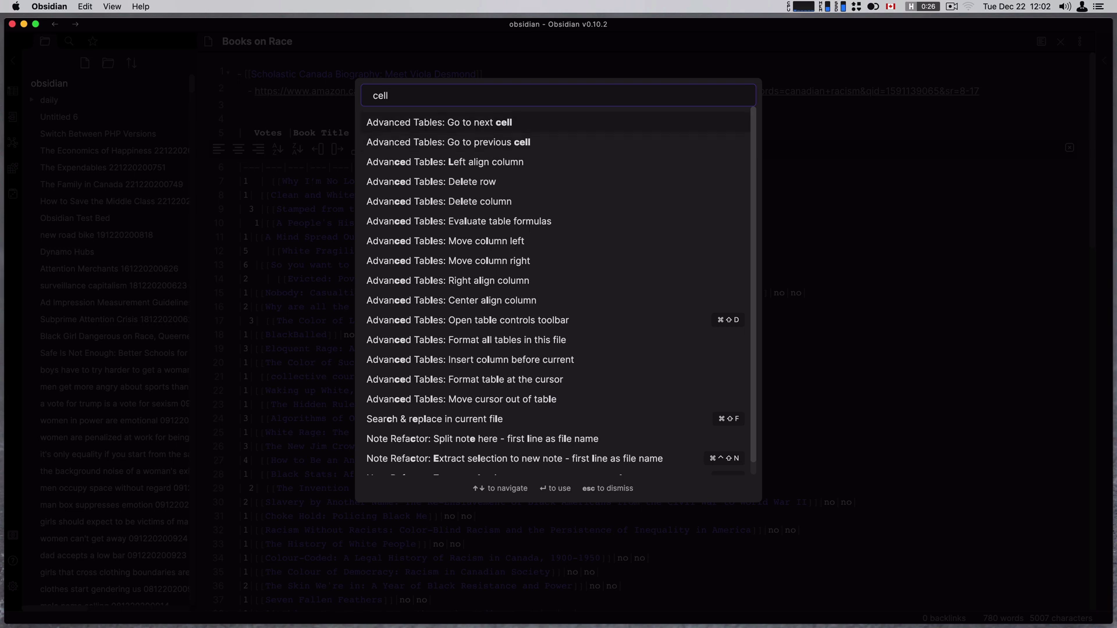
pyautogui.press('Return')
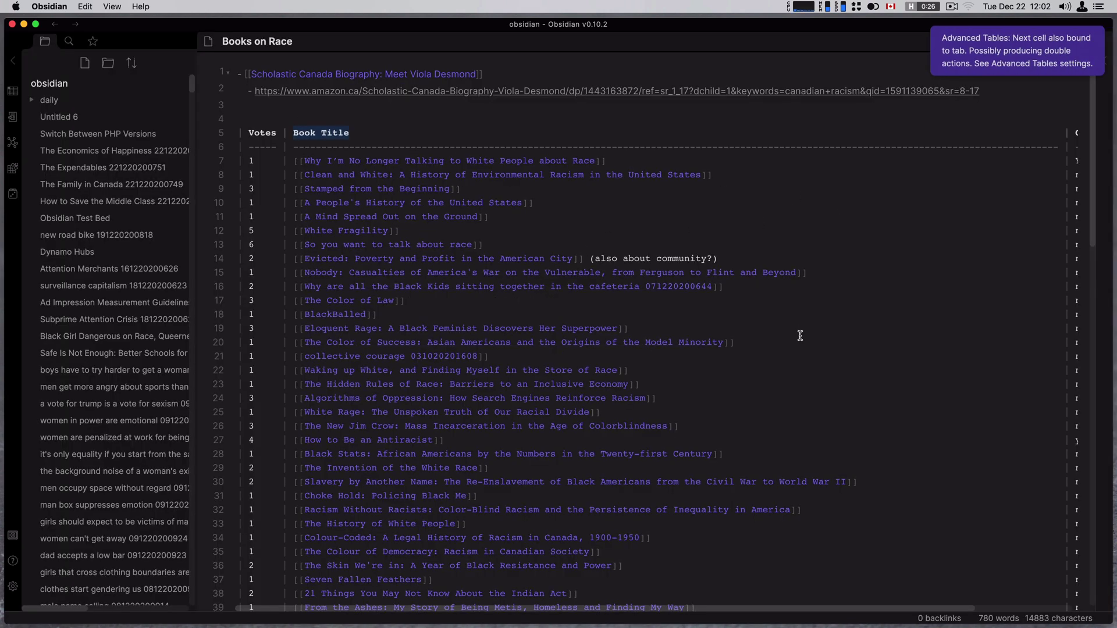
pyautogui.hscroll(3, 798, 334)
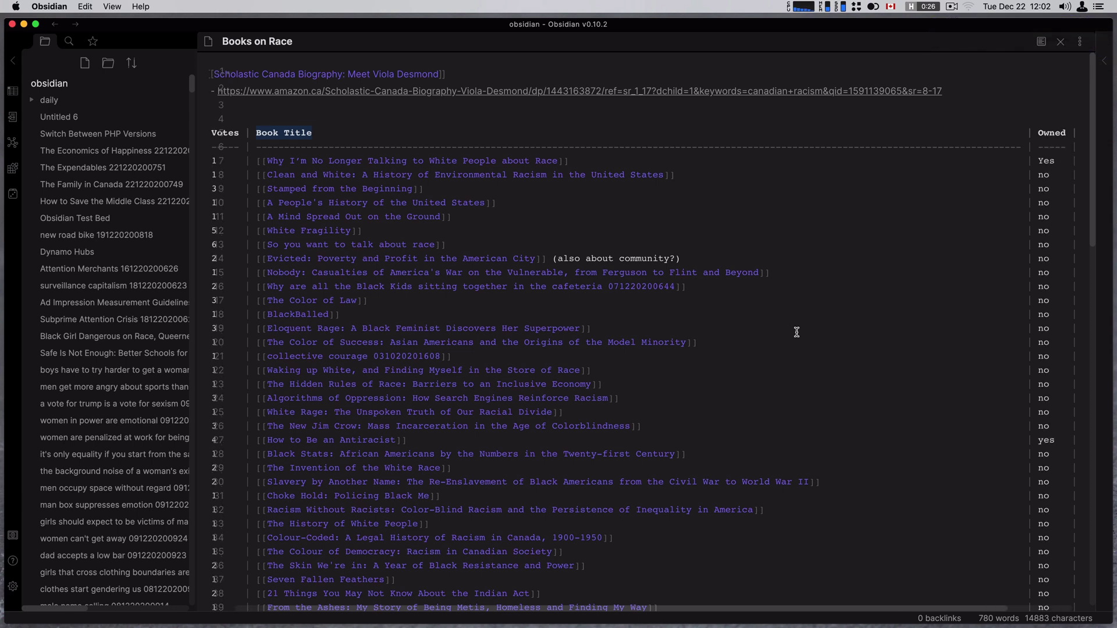
pyautogui.hscroll(3, 796, 332)
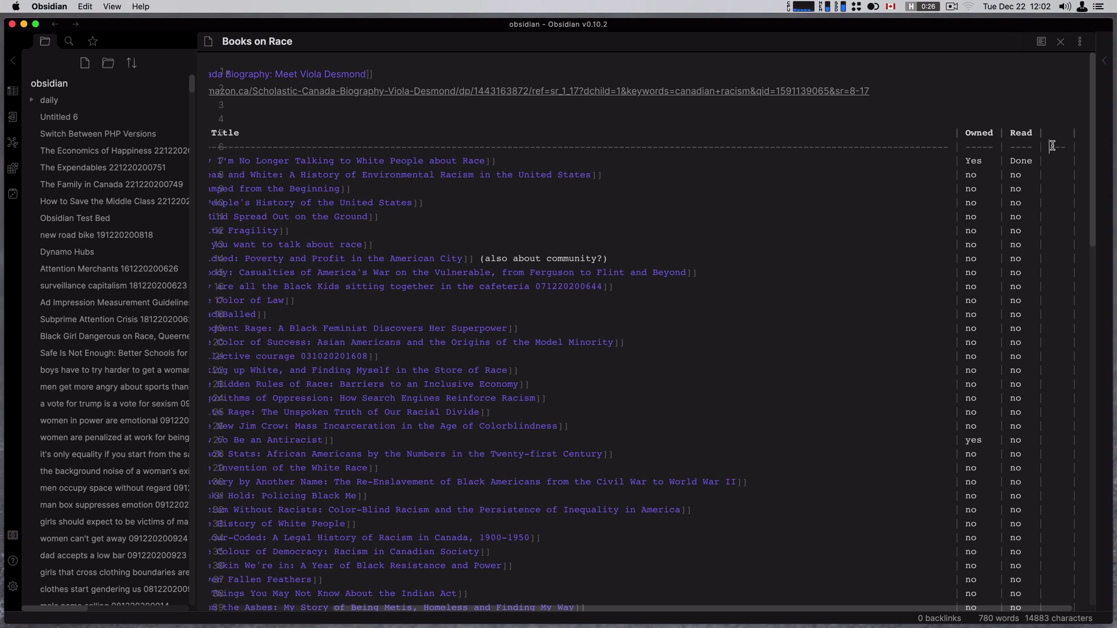
# Step: Delete the table's empty last column from the table toolbar
pyautogui.click(12, 91)
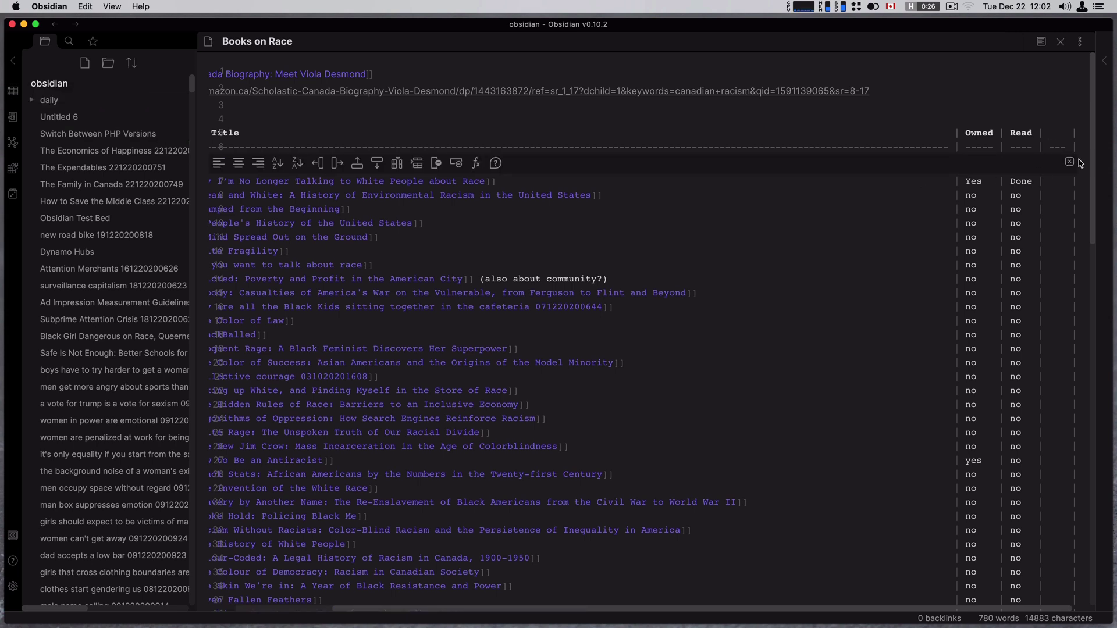
pyautogui.click(435, 164)
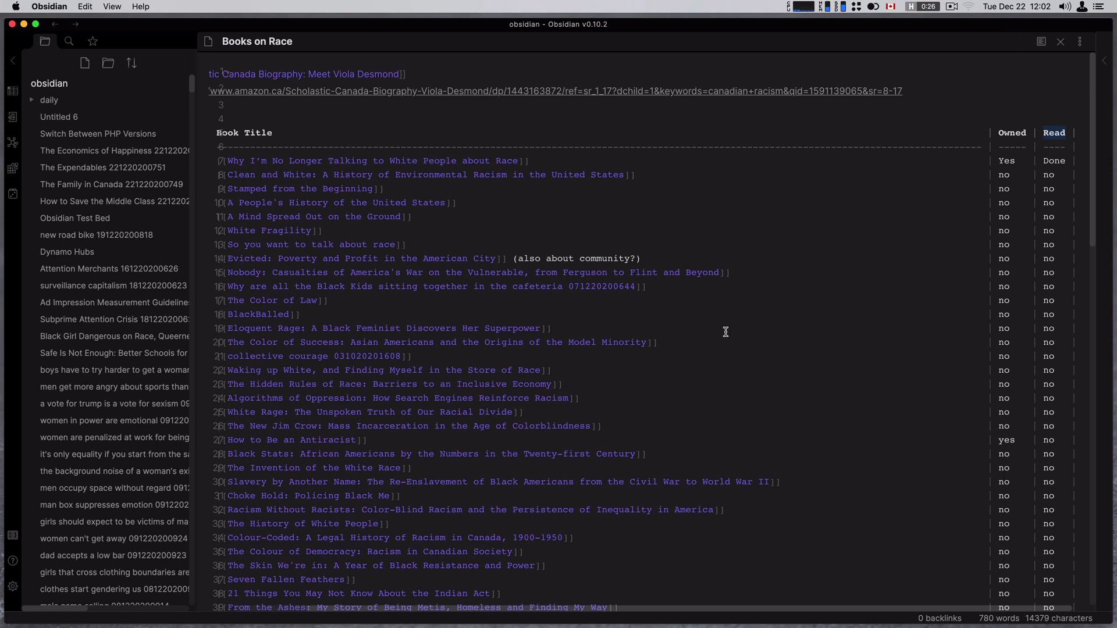
pyautogui.scroll(-10, 753, 394)
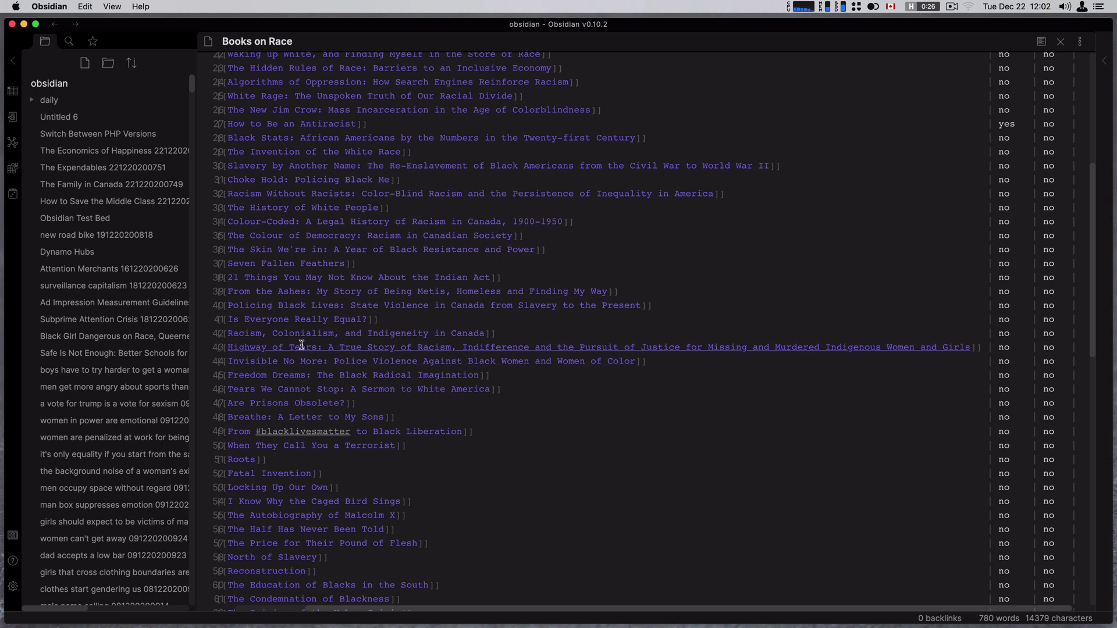
pyautogui.hscroll(-3, 350, 353)
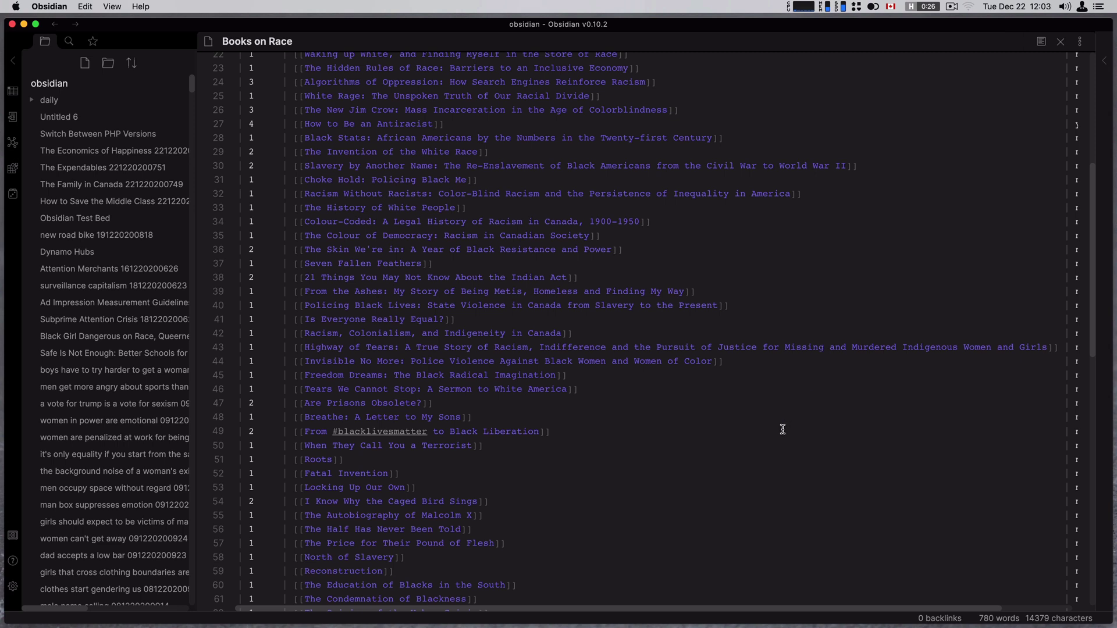
pyautogui.scroll(7, 756, 452)
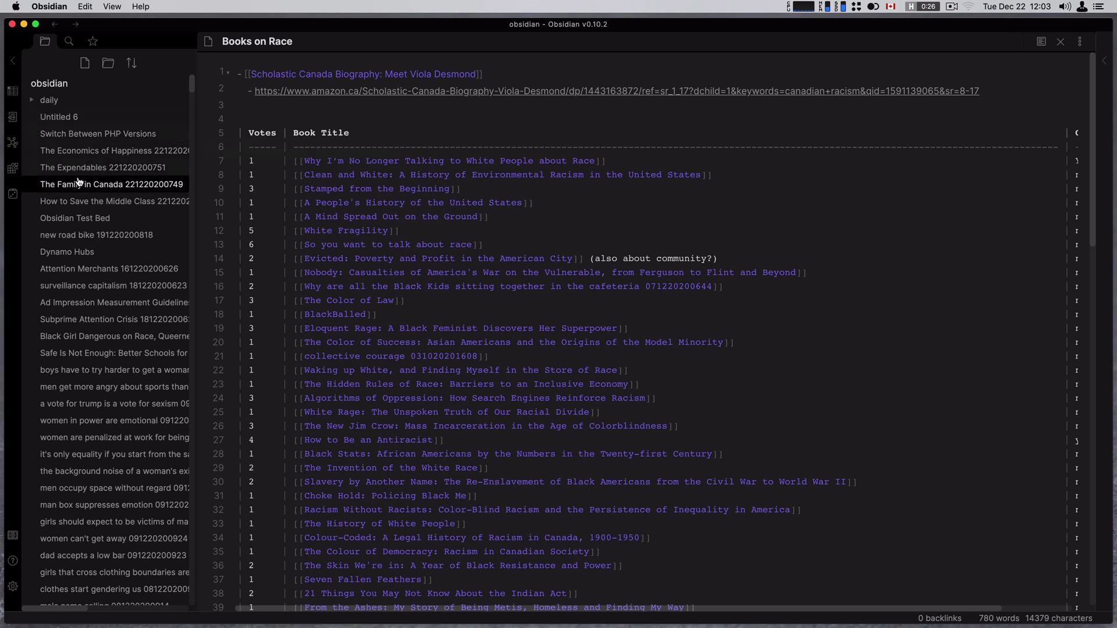
pyautogui.press('super+o')
# Step: Open The Savvy Ally and extract the Purpose bullets on lines 9–10 into a new note with Cmd+Shift+N
pyautogui.write('savvy')
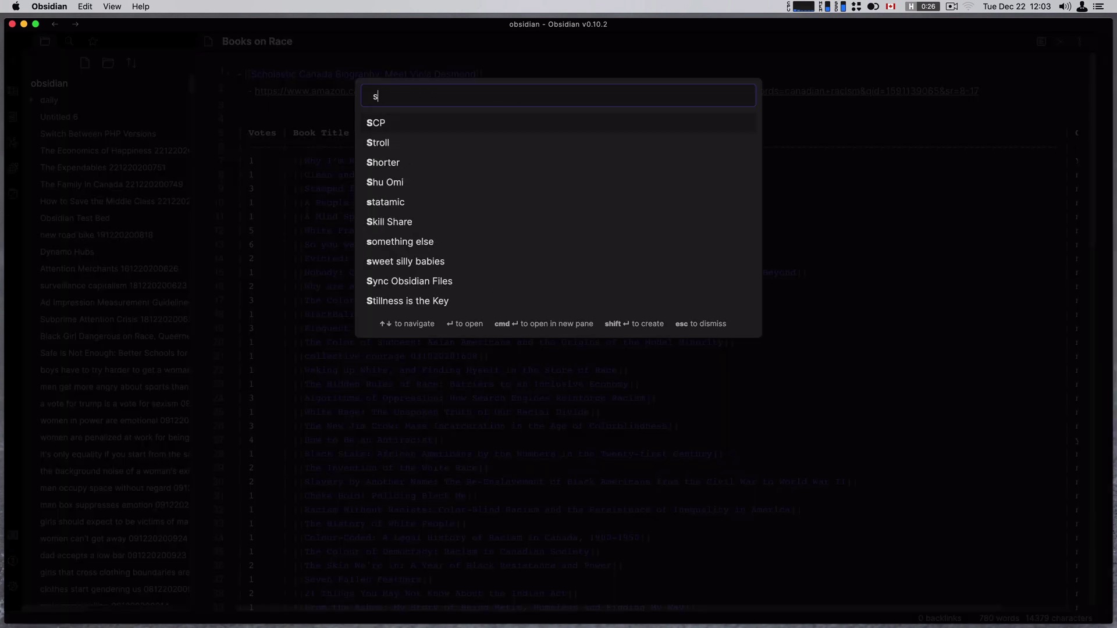
pyautogui.press('Return')
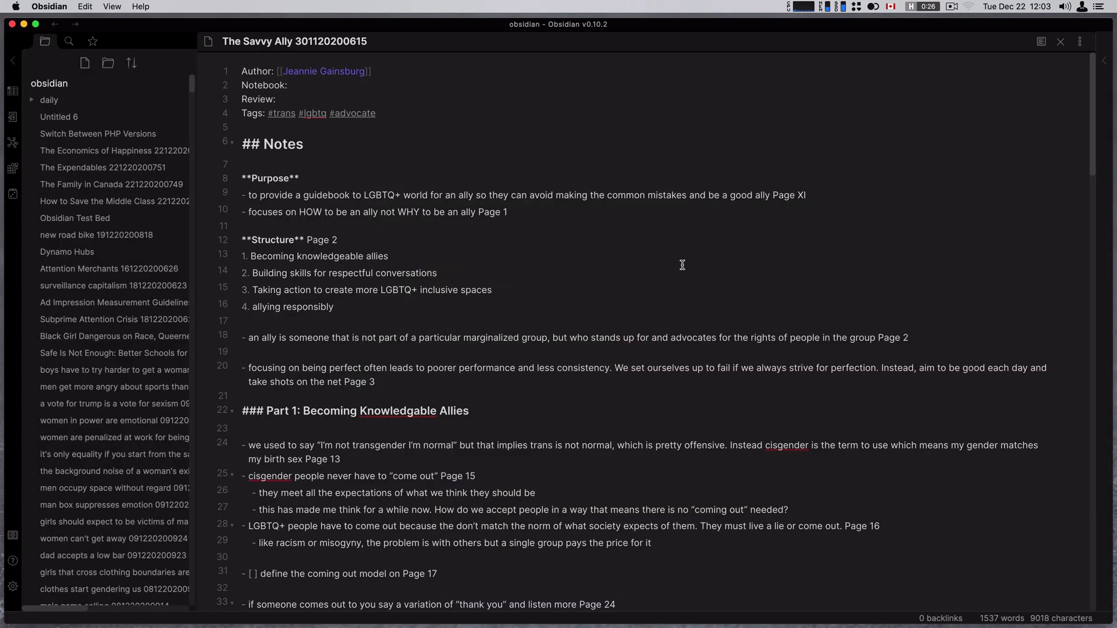
pyautogui.click(503, 215)
pyautogui.moveTo(509, 215); pyautogui.dragTo(234, 196)
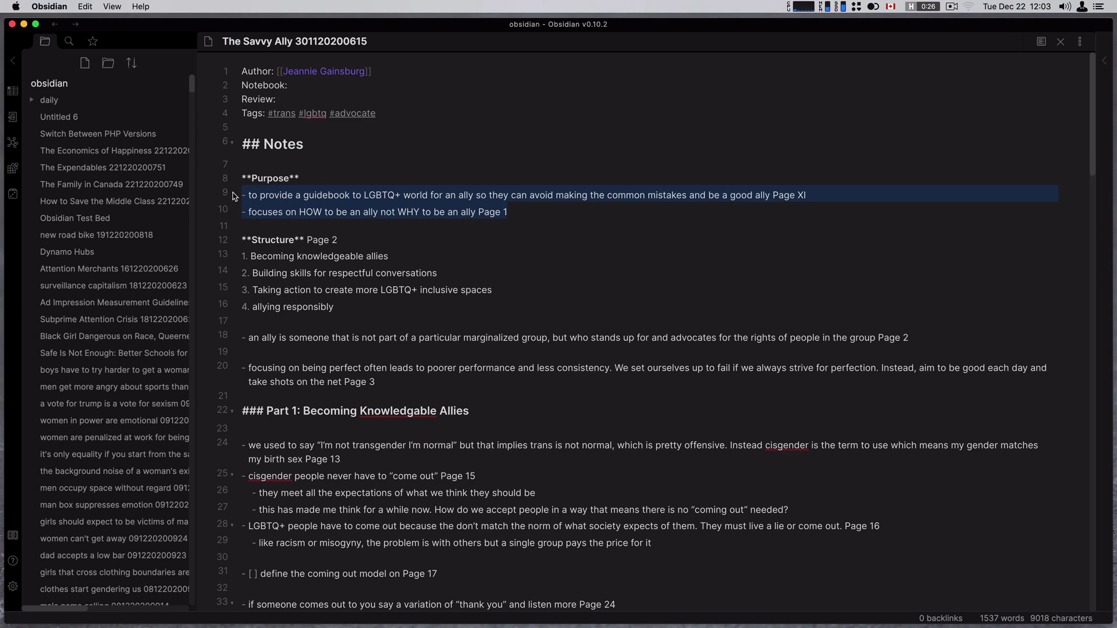
pyautogui.press('super+shift+n')
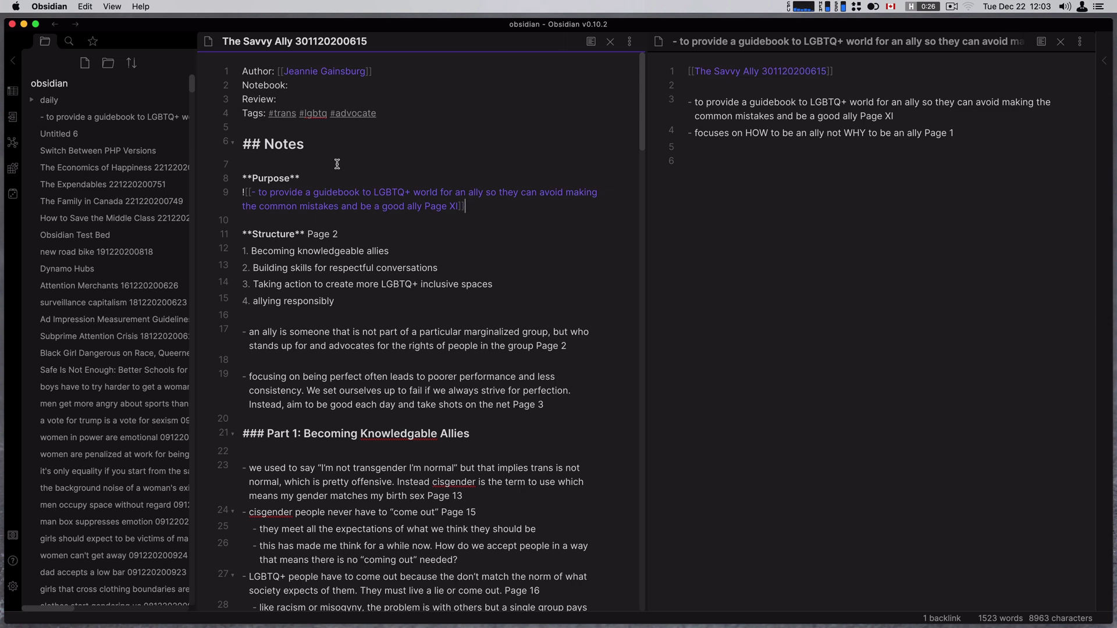
pyautogui.press('super+comma')
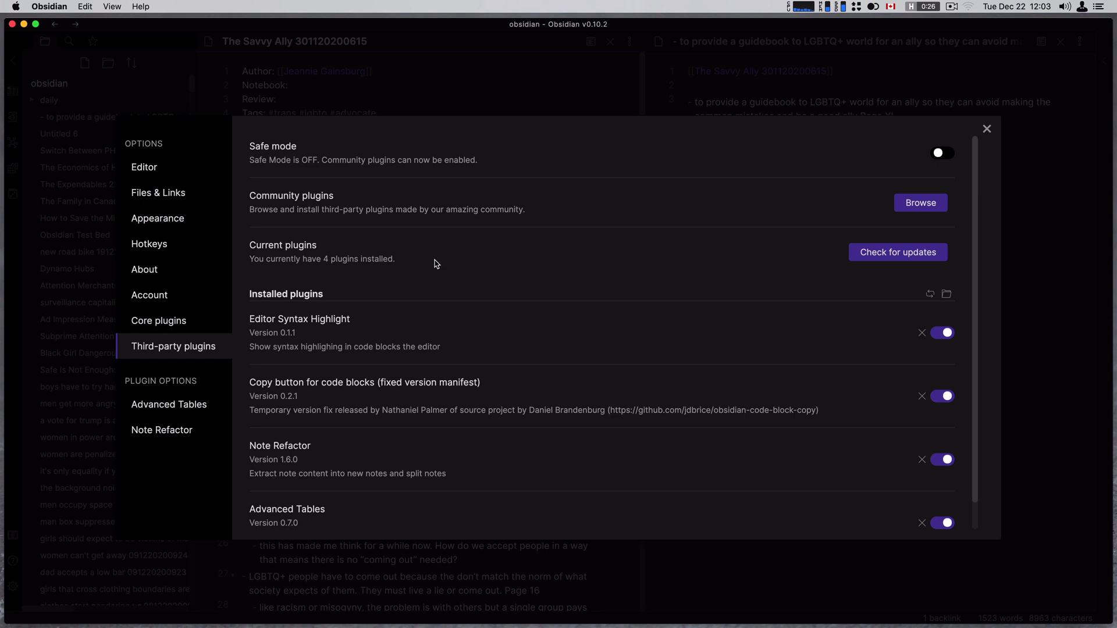
# Step: Review the Note Refactor options, keep the template as [[{{title}}]] then {{new_note_content}}, and close settings
pyautogui.click(161, 430)
pyautogui.scroll(-5, 874, 438)
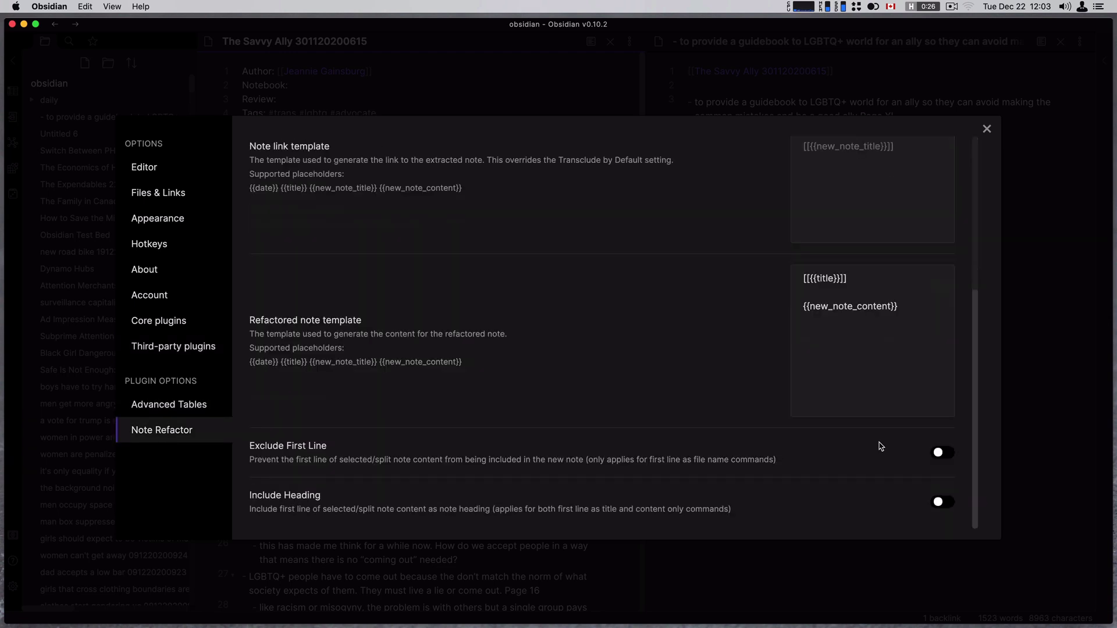
pyautogui.click(858, 283)
pyautogui.press('super+a')
pyautogui.press('super+c')
pyautogui.press('BackSpace')
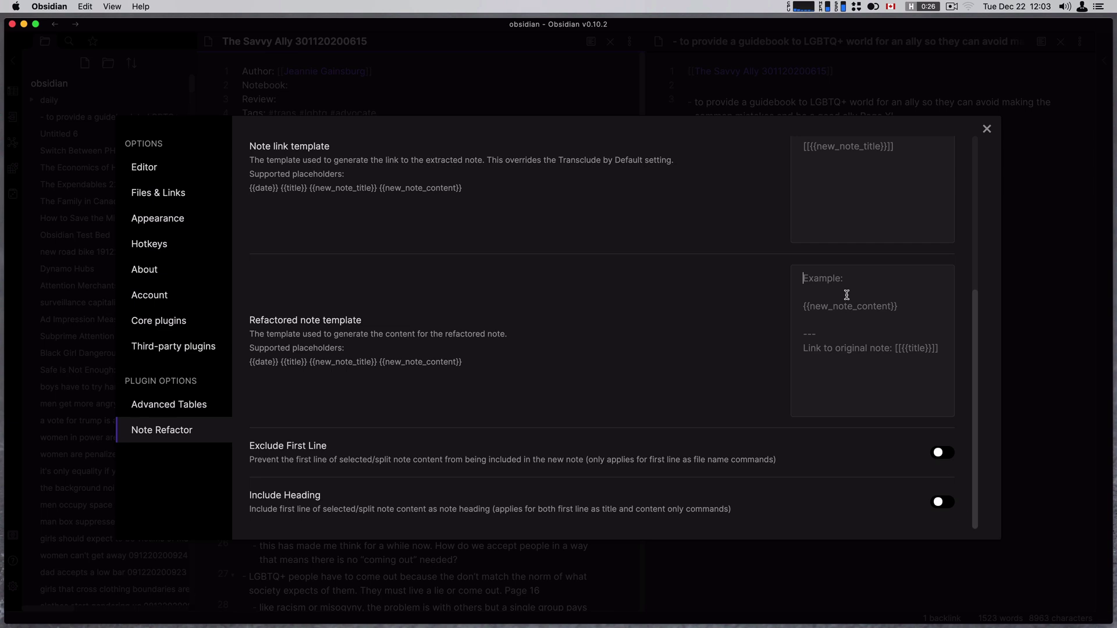
pyautogui.press('super+v')
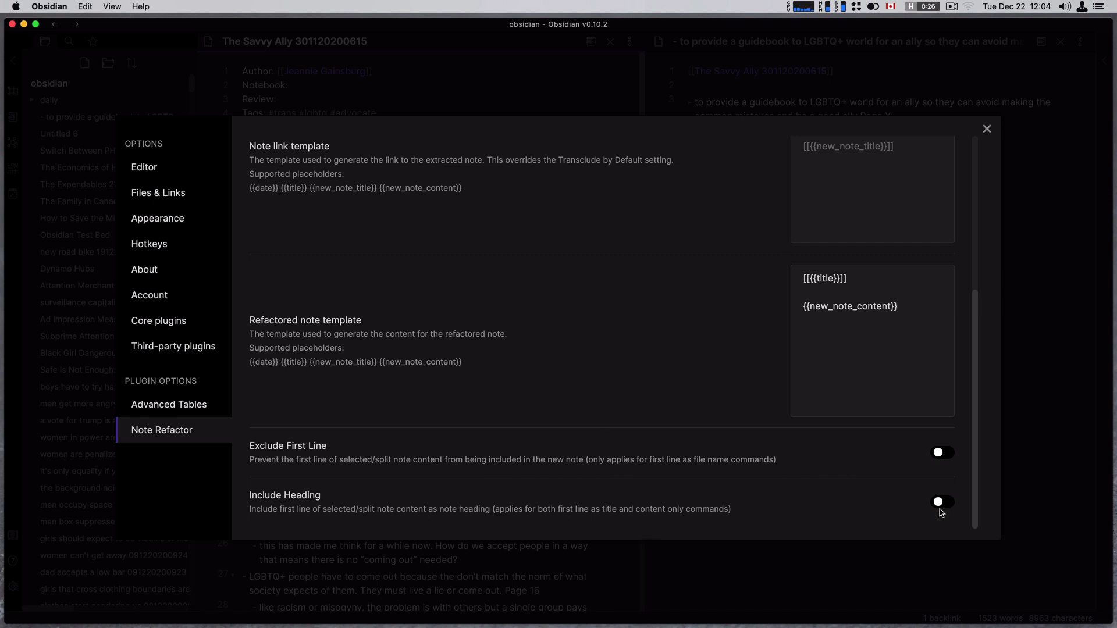
pyautogui.scroll(5, 719, 491)
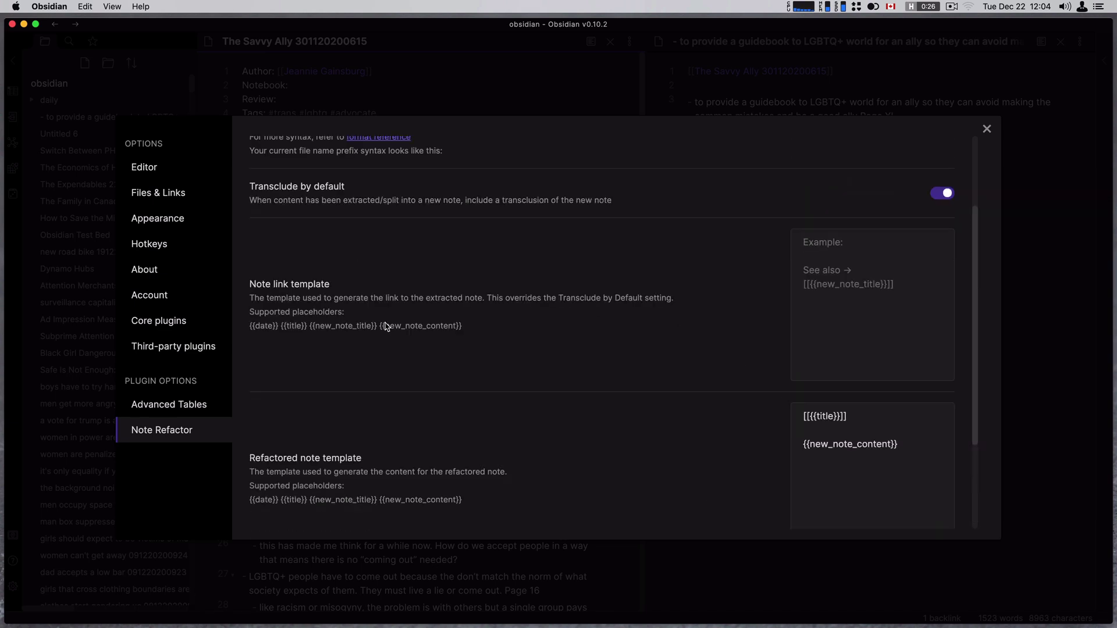
pyautogui.scroll(2, 386, 326)
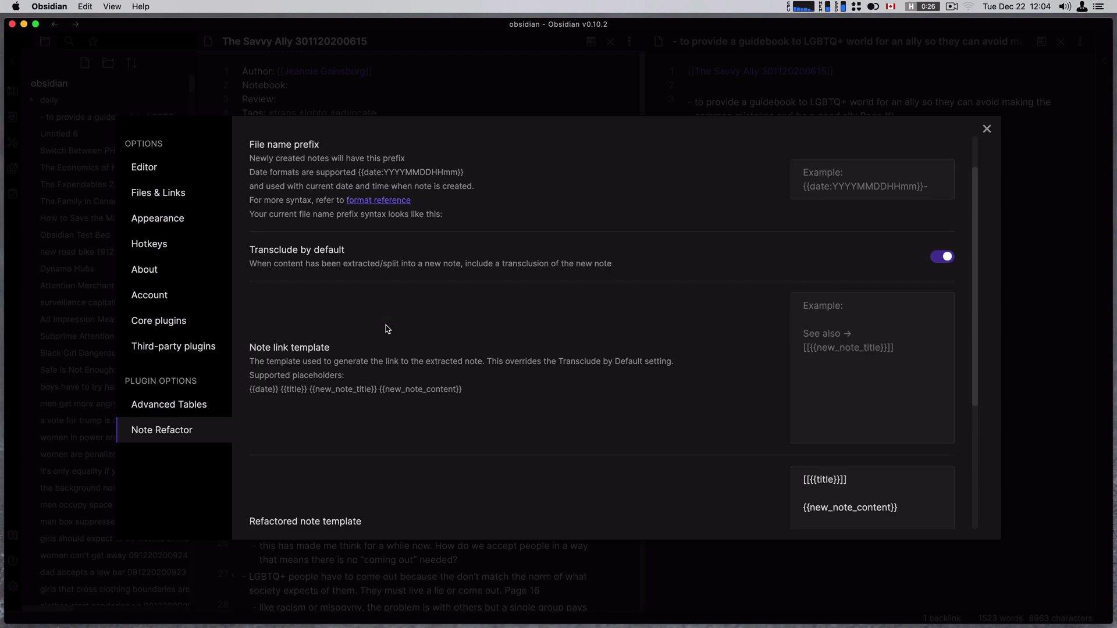
pyautogui.click(974, 87)
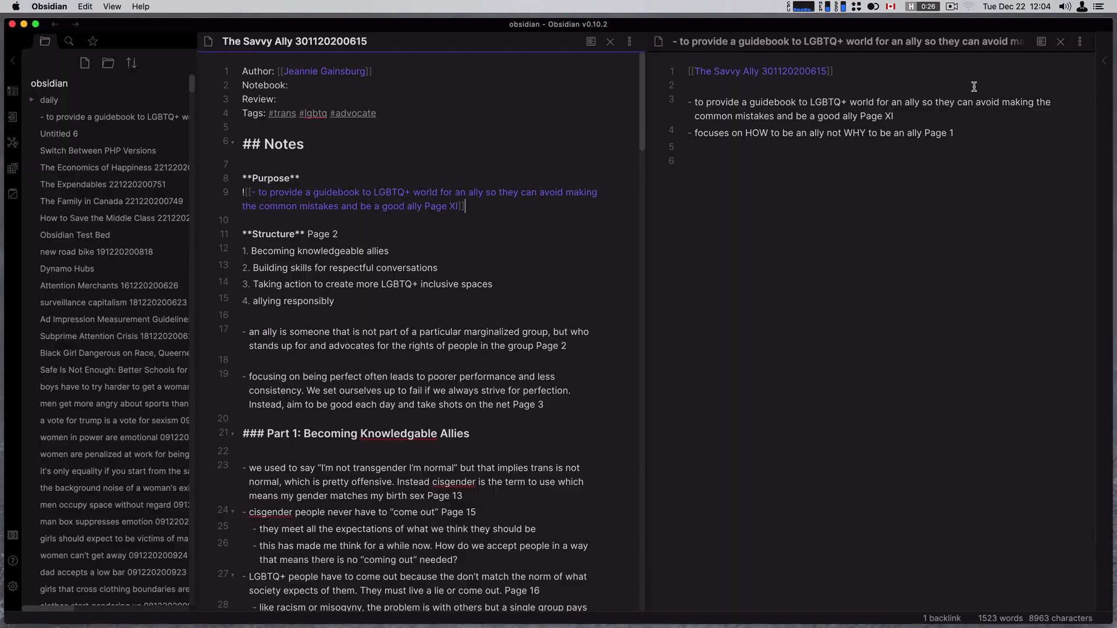
# Step: Move the two extracted bullets back into The Savvy Ally, replacing the embed on line 9
pyautogui.moveTo(959, 138); pyautogui.dragTo(684, 107)
pyautogui.press('super+c')
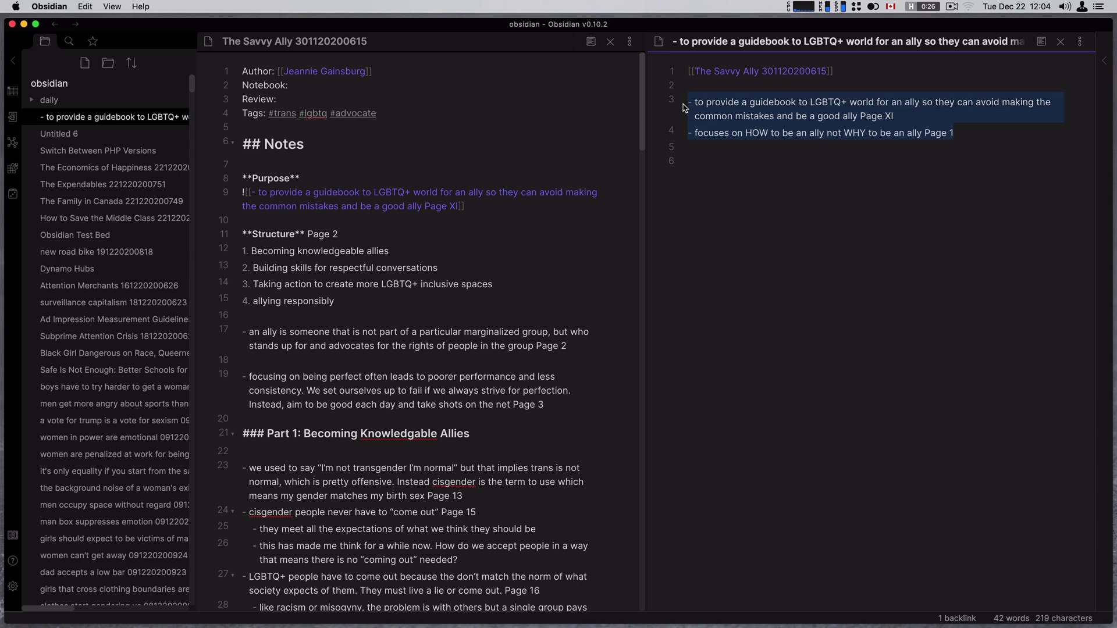
pyautogui.press('BackSpace')
pyautogui.click(494, 211)
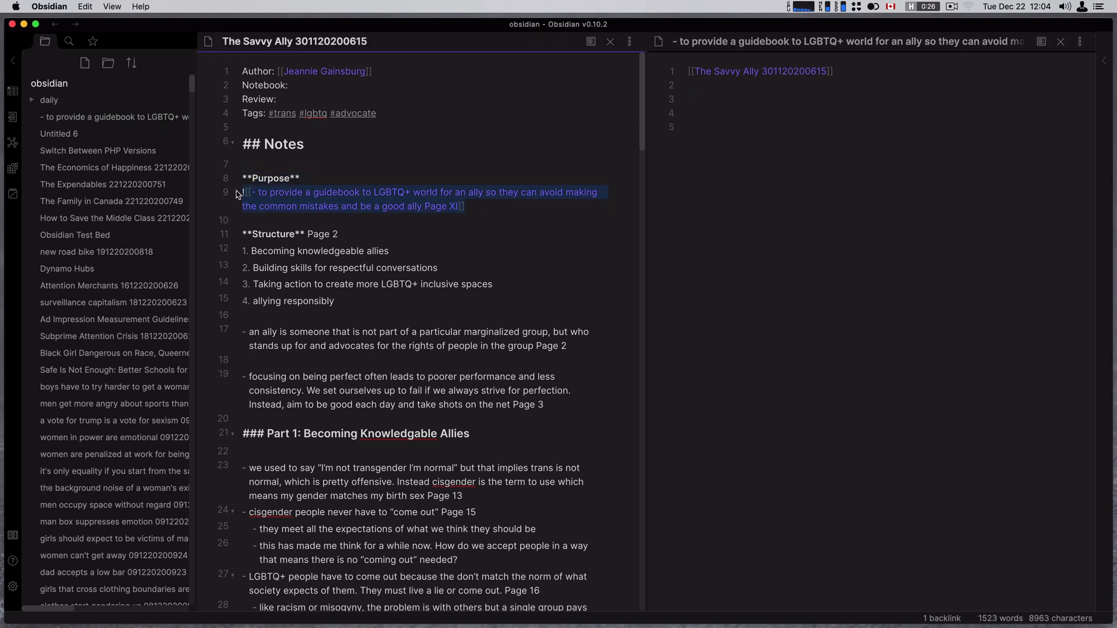
pyautogui.press('super+v')
# Step: Delete the empty extracted note and close its pane
pyautogui.click(1080, 42)
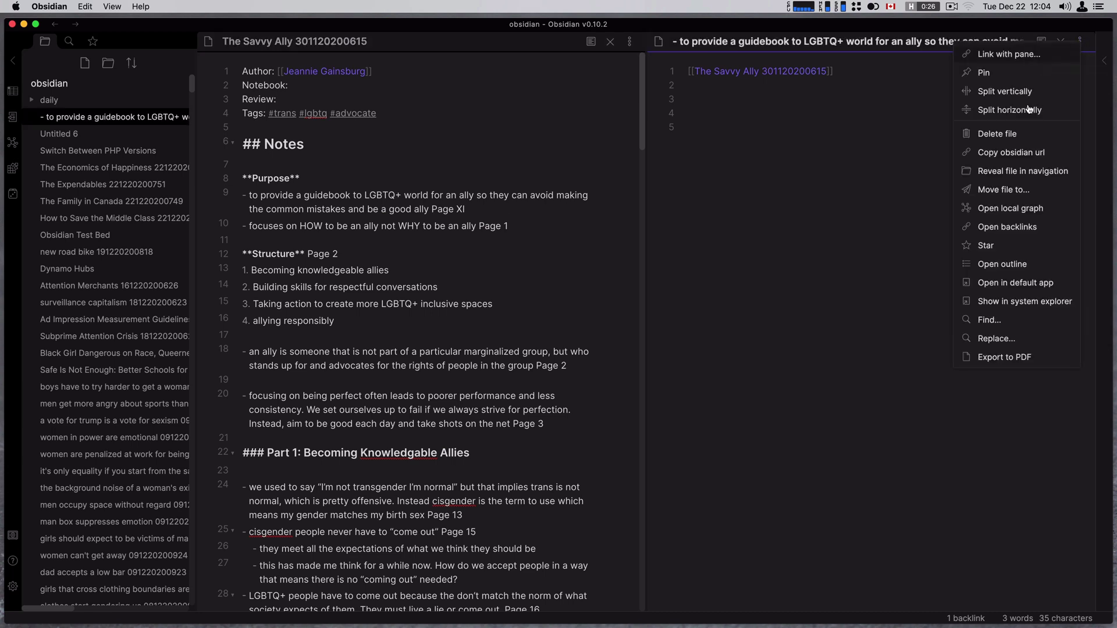
pyautogui.click(983, 135)
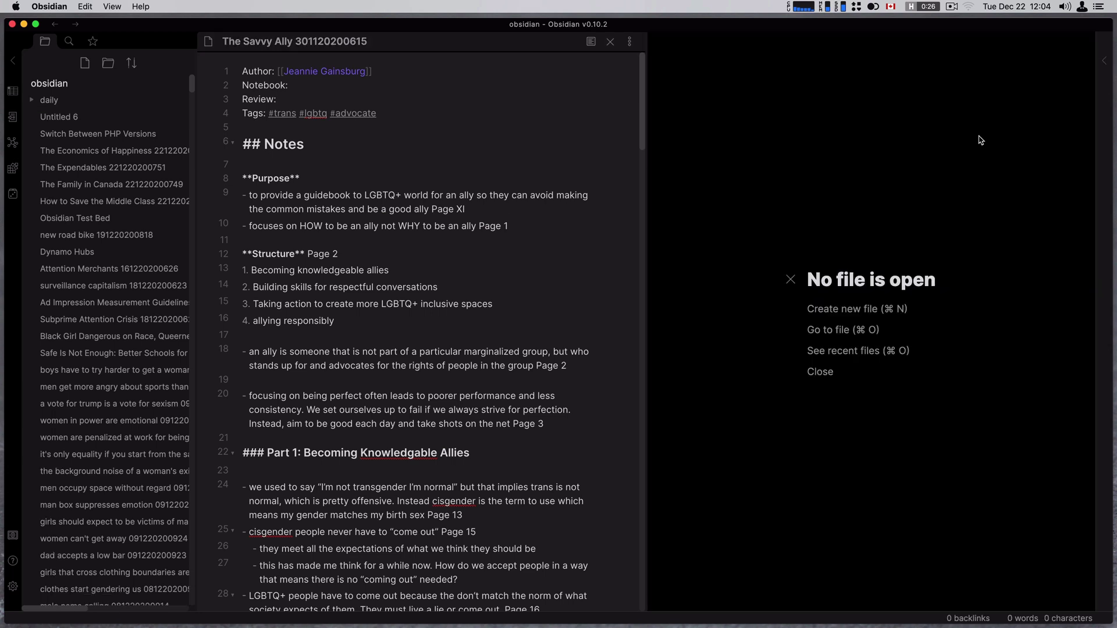
pyautogui.click(791, 279)
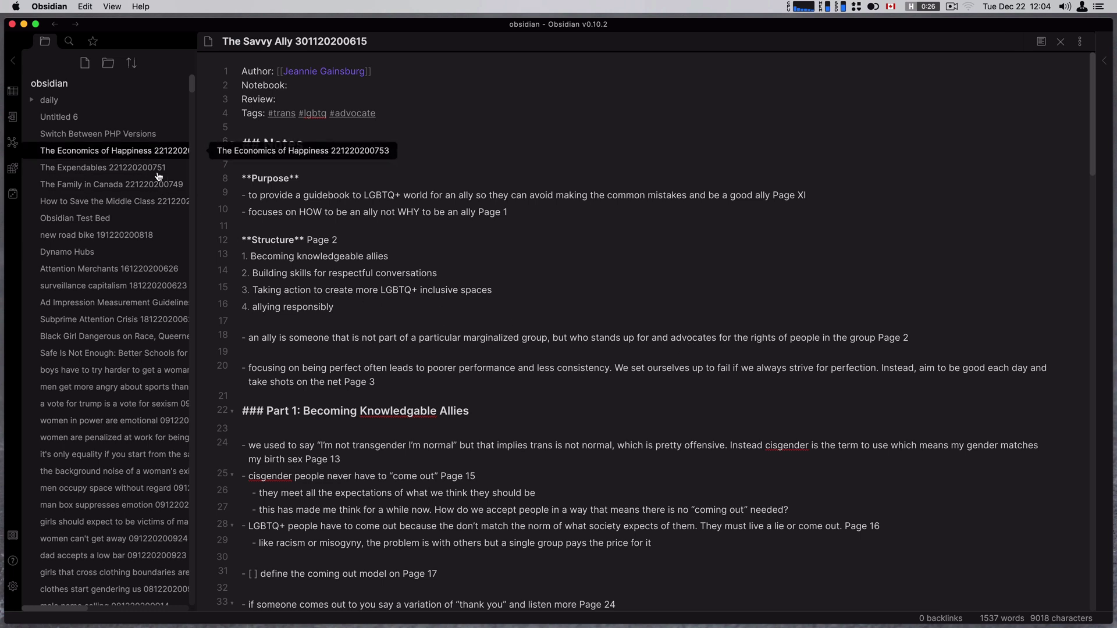
pyautogui.click(63, 118)
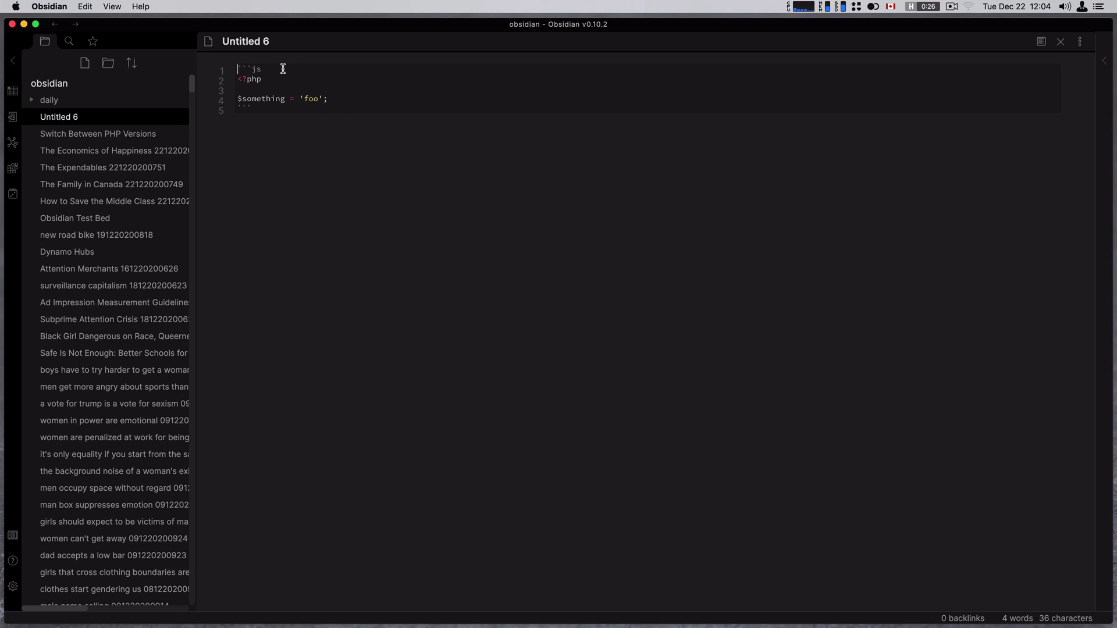
# Step: Turn off Editor Syntax Highlight and relabel the code block from js to php
pyautogui.press('super+comma')
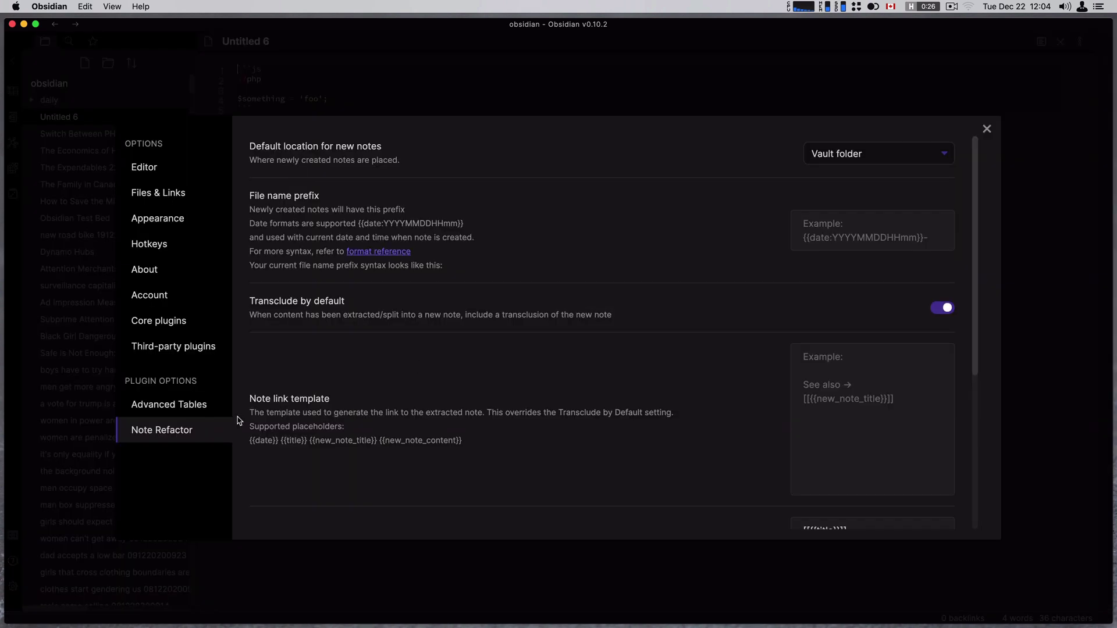
pyautogui.click(172, 349)
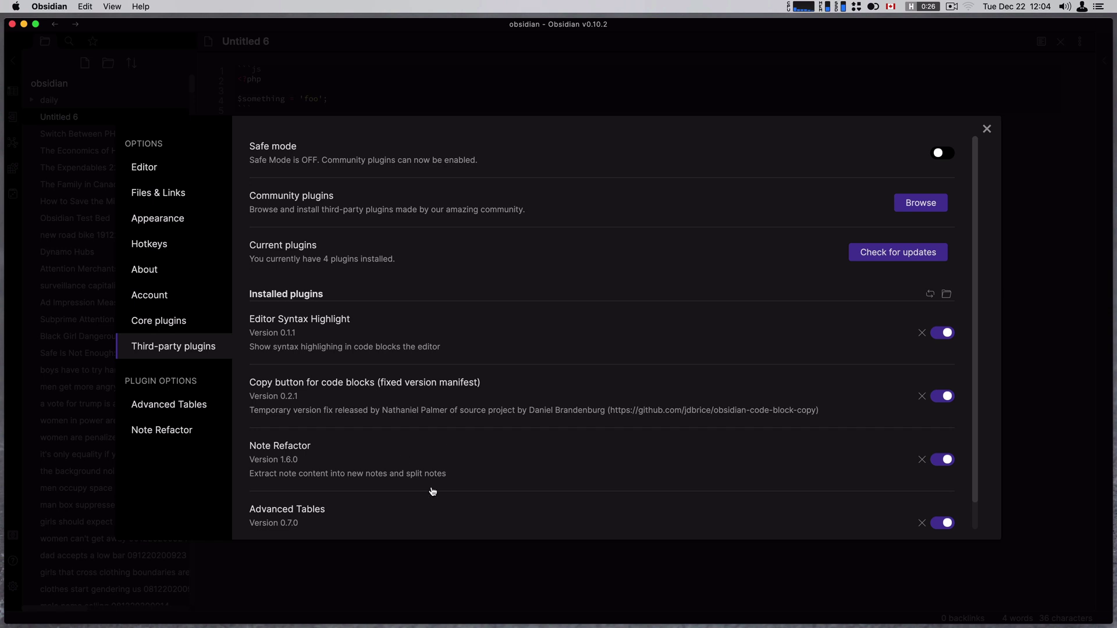
pyautogui.click(943, 333)
pyautogui.click(986, 128)
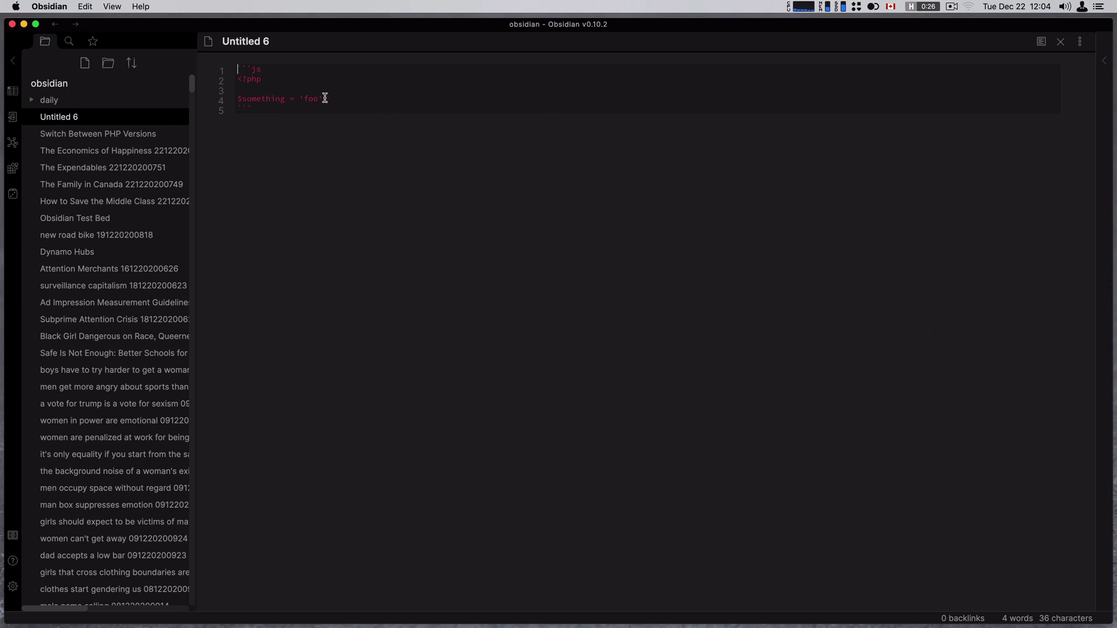
pyautogui.click(275, 68)
pyautogui.press('BackSpace')
pyautogui.press('BackSpace')
pyautogui.write('php')
# Step: Re-enable Editor Syntax Highlight so the php code is coloured
pyautogui.press('super+comma')
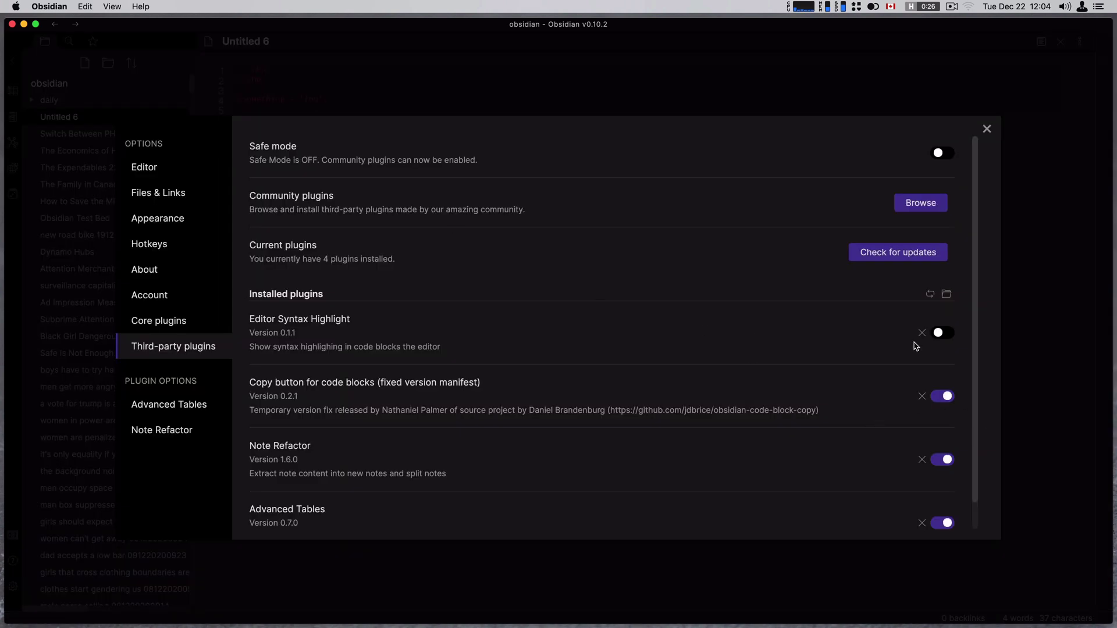
pyautogui.click(941, 332)
pyautogui.click(986, 128)
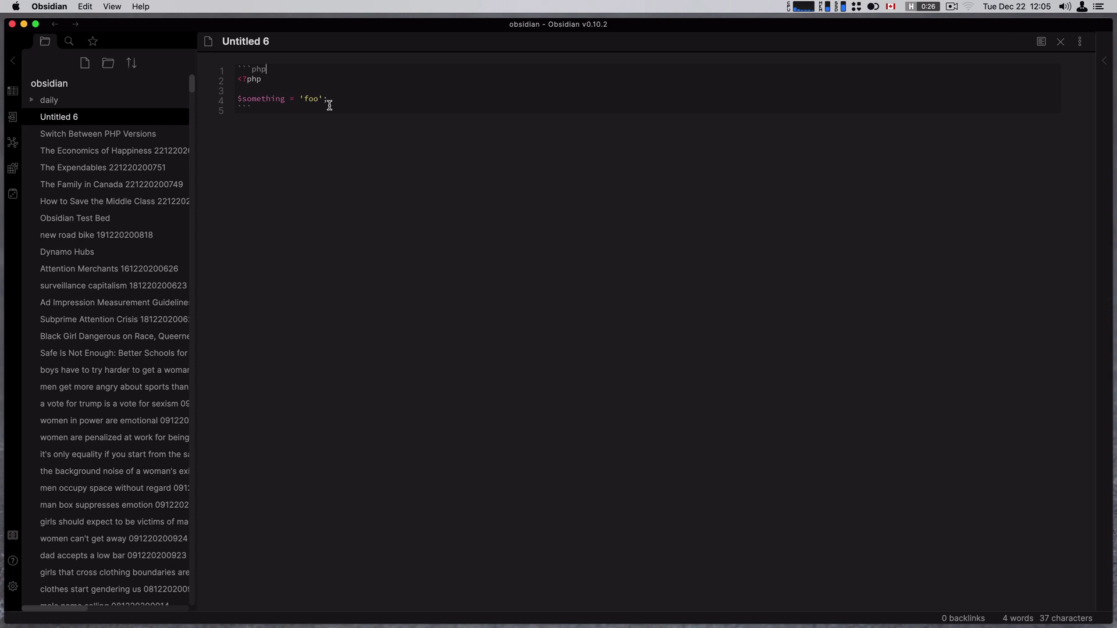
pyautogui.press('super+o')
# Step: Open the tmux note, then go back to Untitled 6
pyautogui.write('tmux')
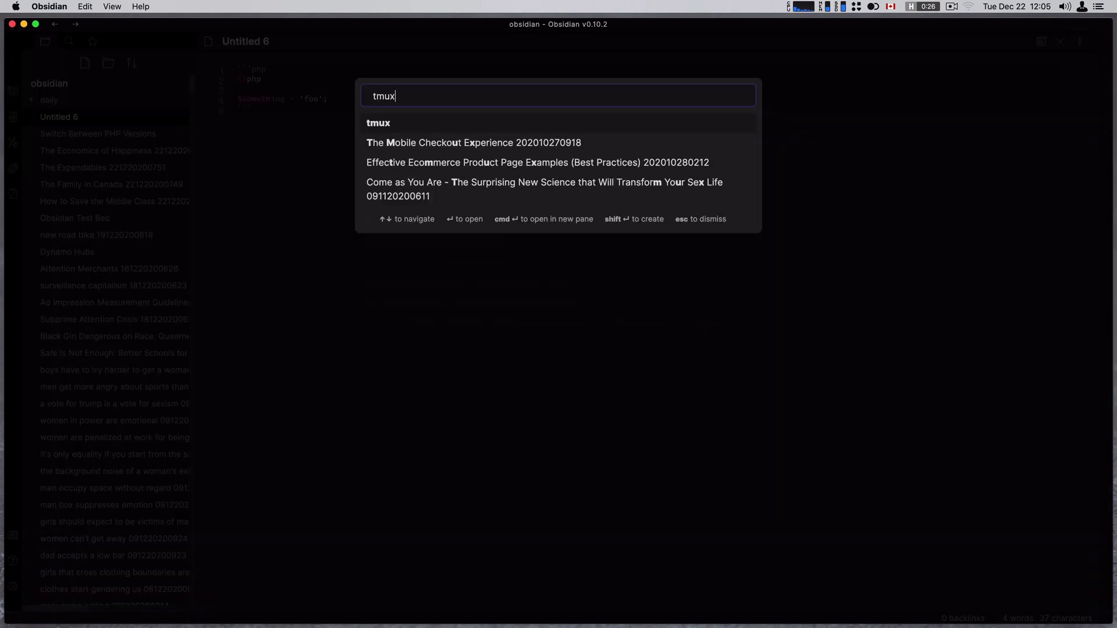
pyautogui.press('Return')
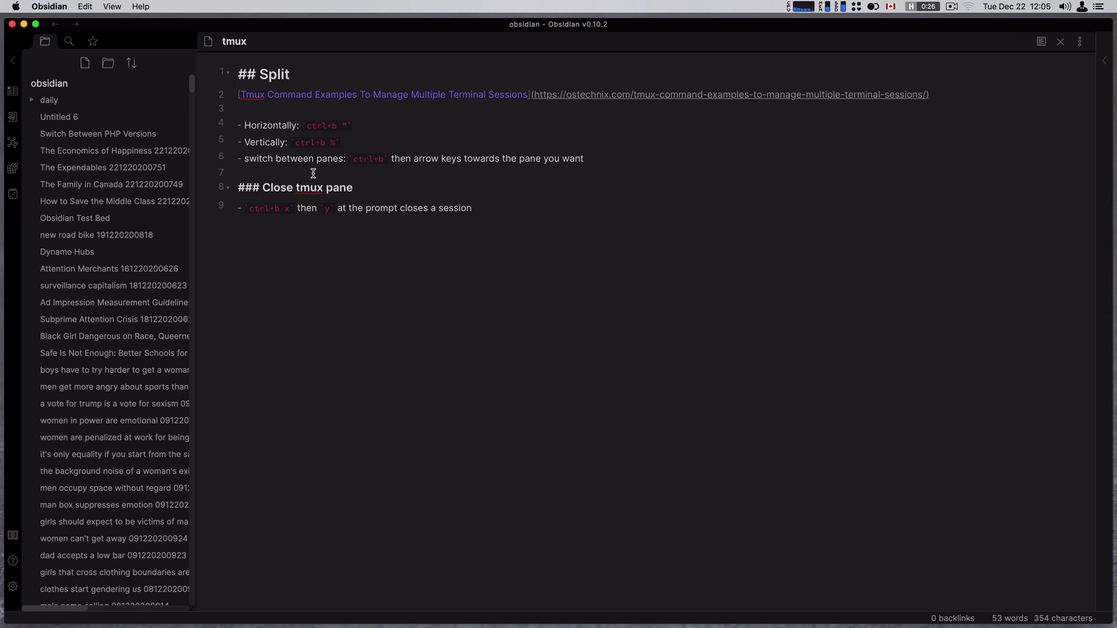
pyautogui.click(58, 117)
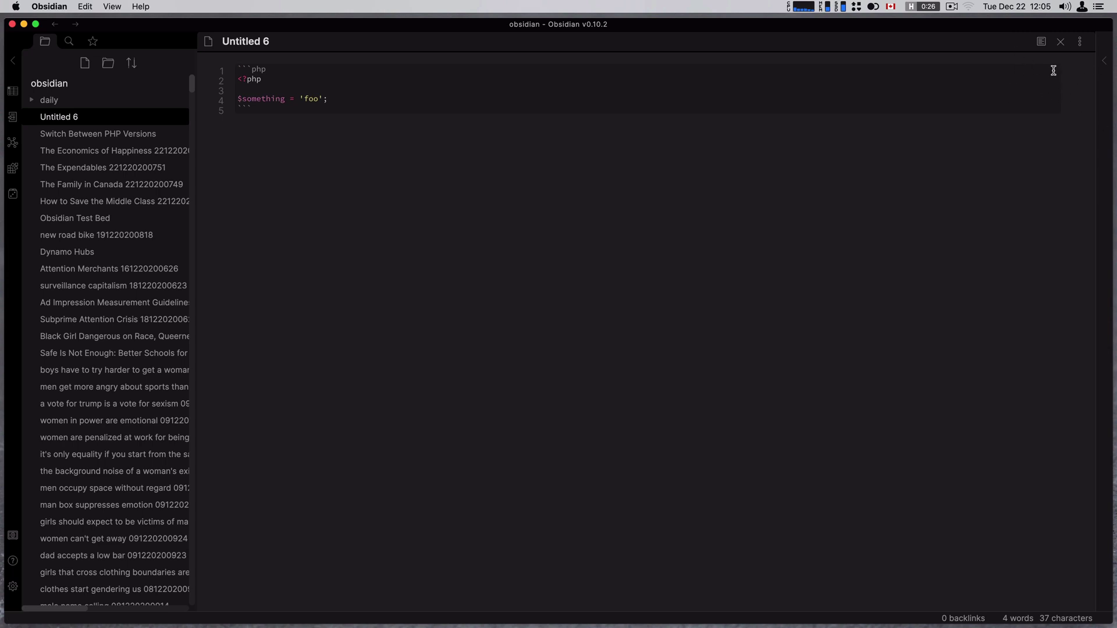
# Step: Copy the php code block from reading view, paste it into a Tot scratch note, and return to edit mode
pyautogui.click(1040, 42)
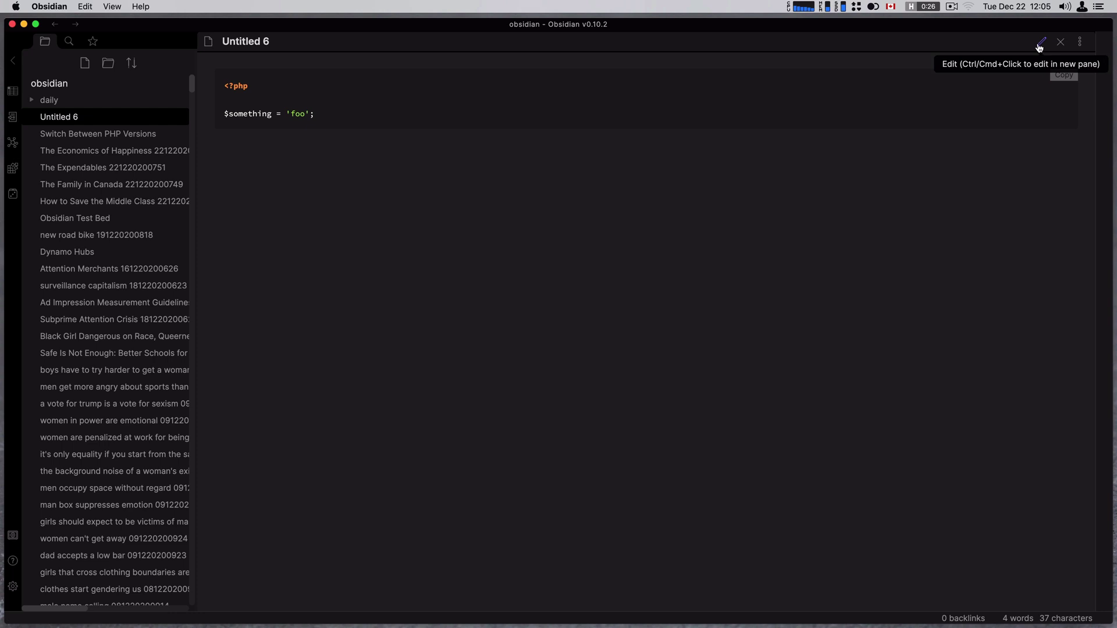
pyautogui.click(1061, 76)
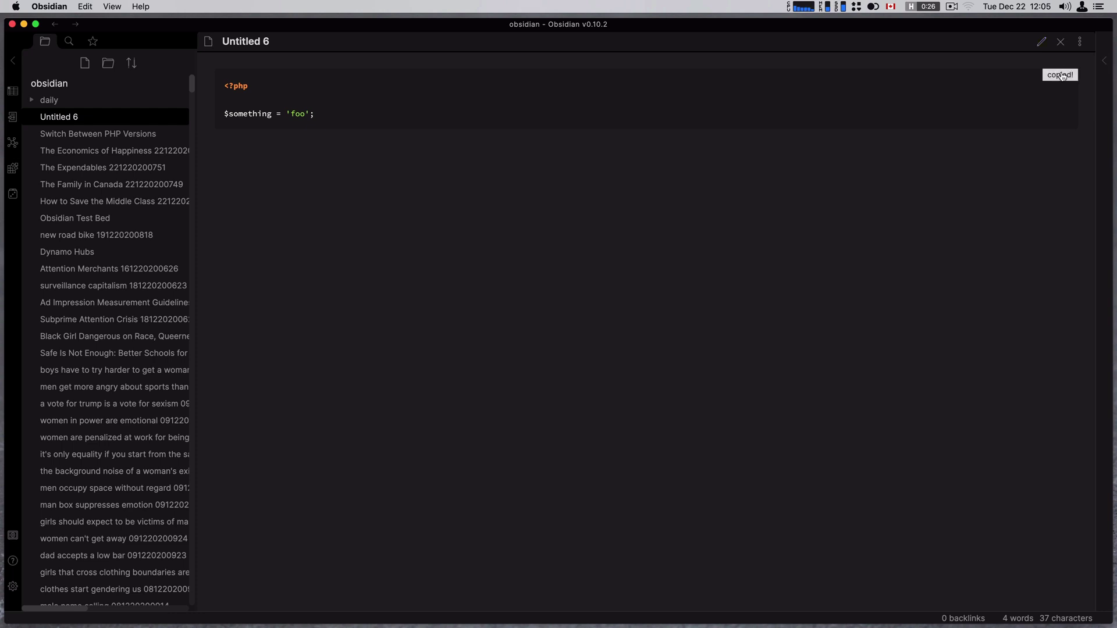
pyautogui.click(874, 7)
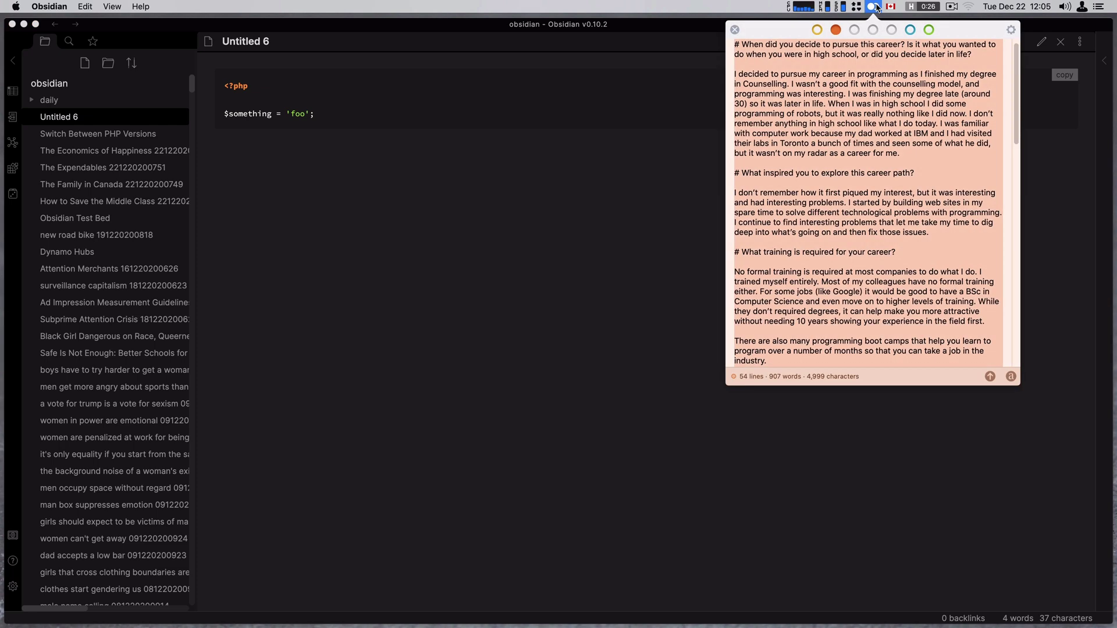
pyautogui.press('super+v')
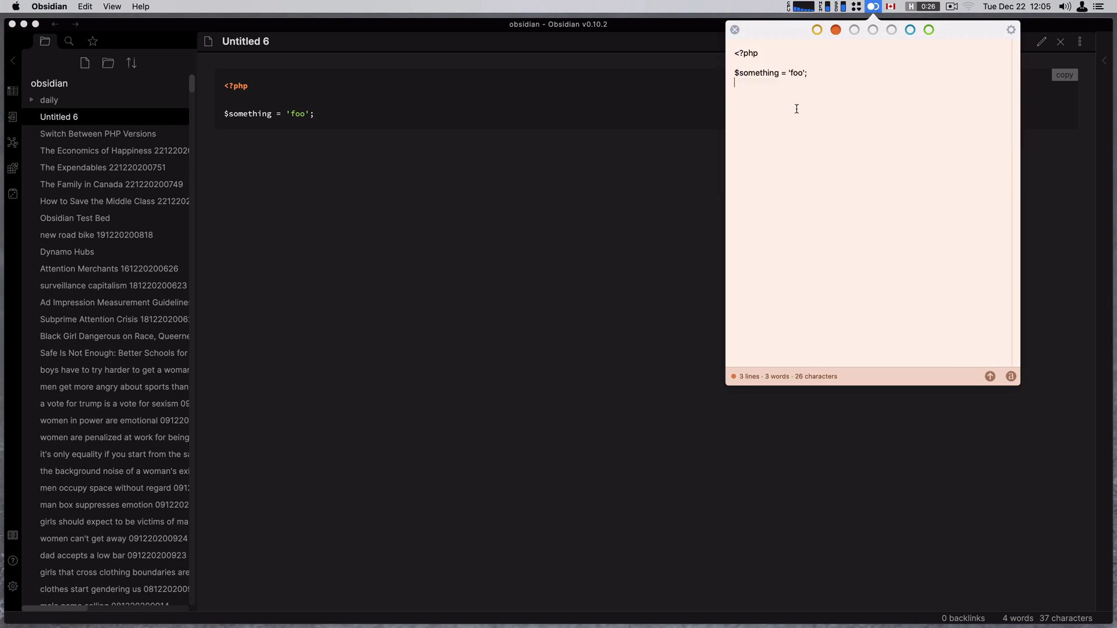
pyautogui.click(655, 199)
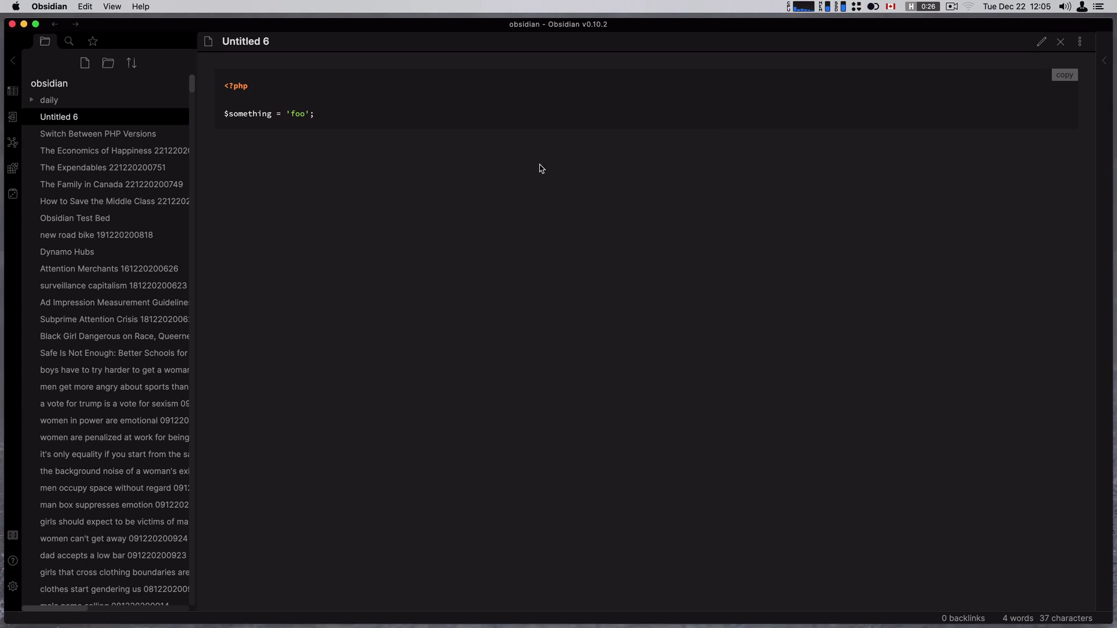
pyautogui.click(1040, 42)
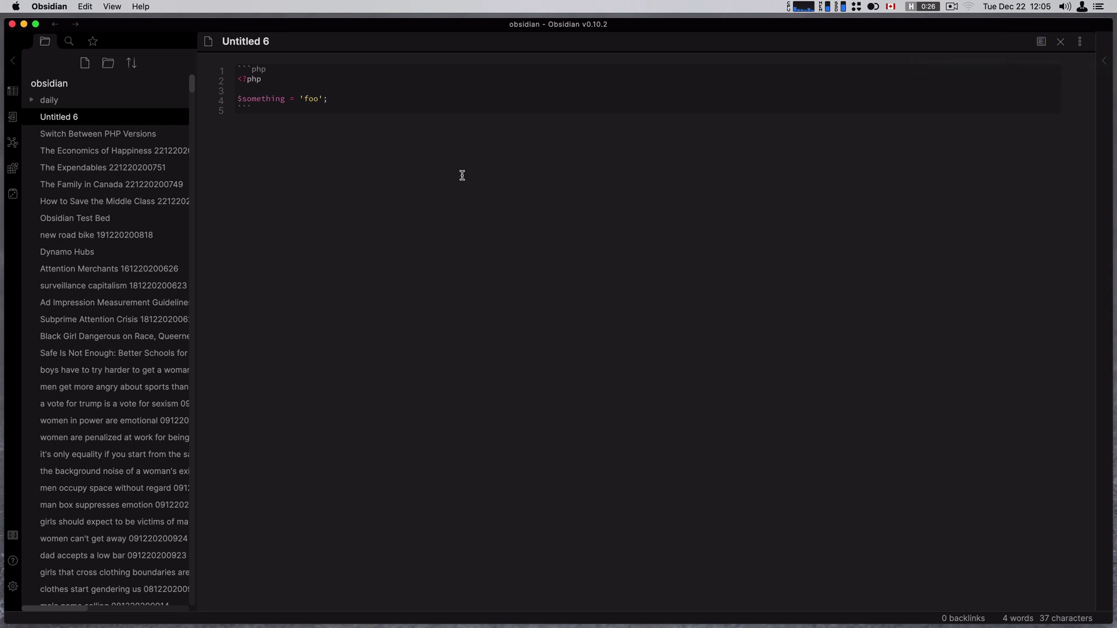
pyautogui.rightClick(63, 123)
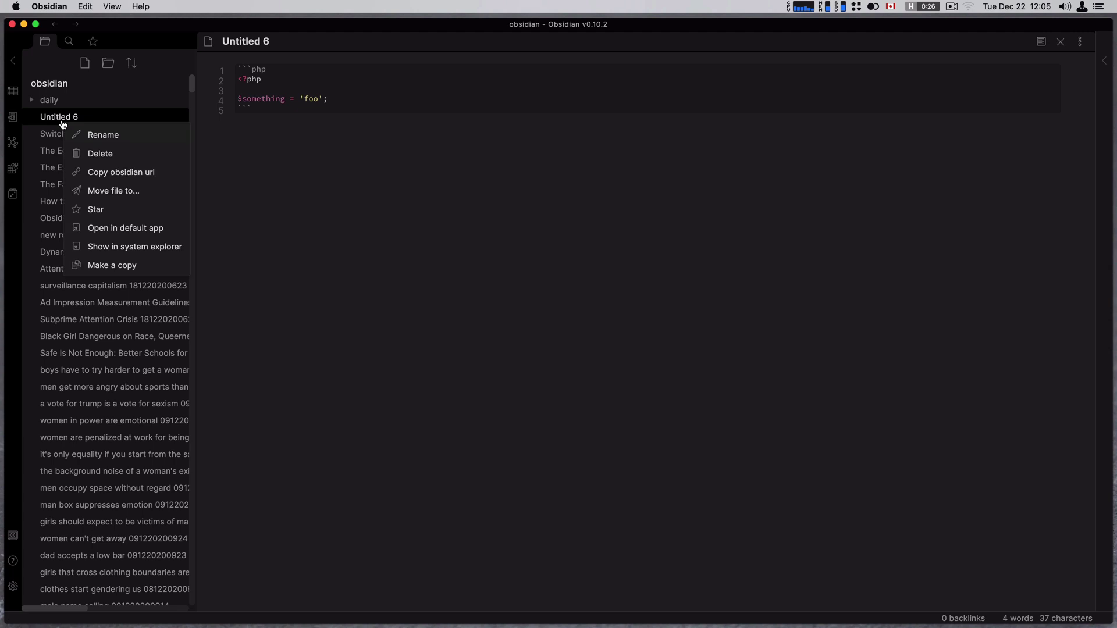
# Step: Delete the Untitled 6 note and open the community plugins browser
pyautogui.click(97, 154)
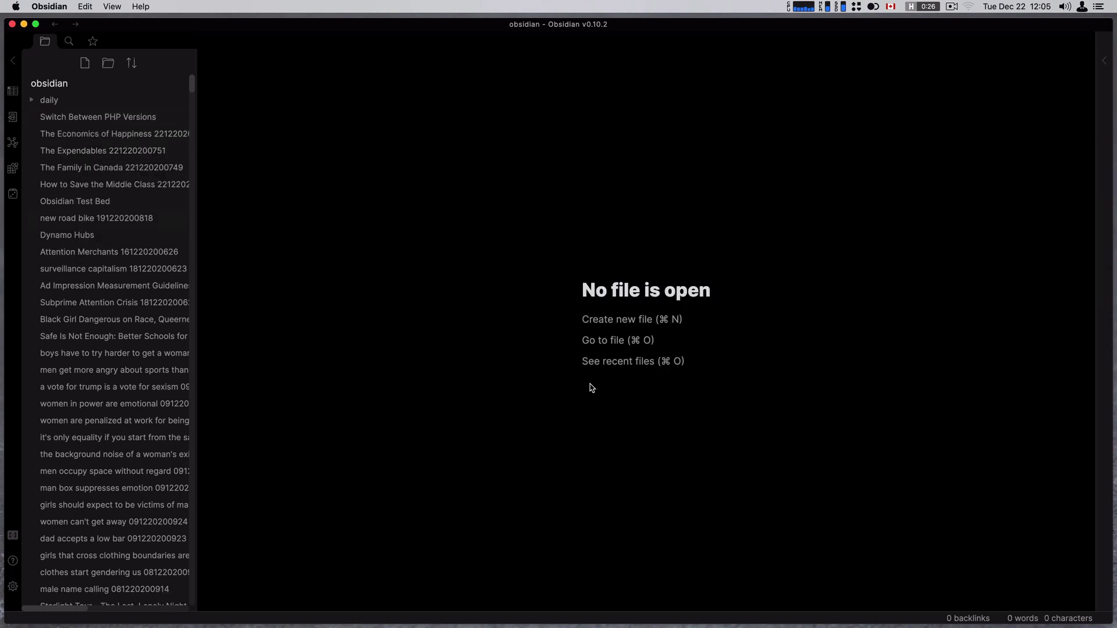
pyautogui.press('super+comma')
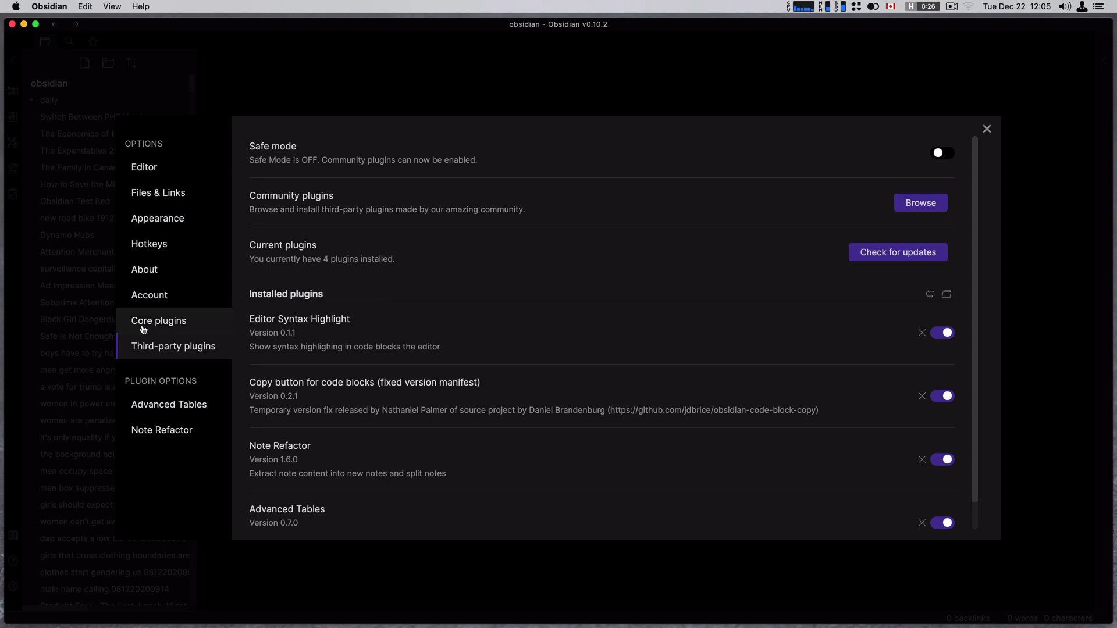
pyautogui.click(920, 204)
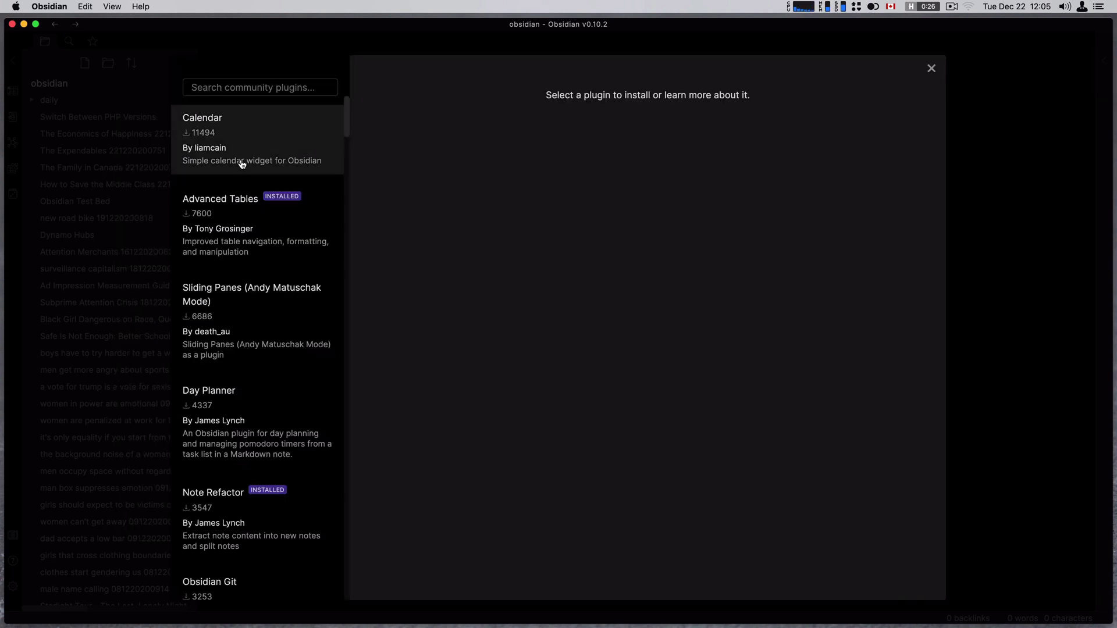
# Step: Read through the Day Planner plugin details, then close the browser
pyautogui.click(265, 412)
pyautogui.scroll(-5, 676, 451)
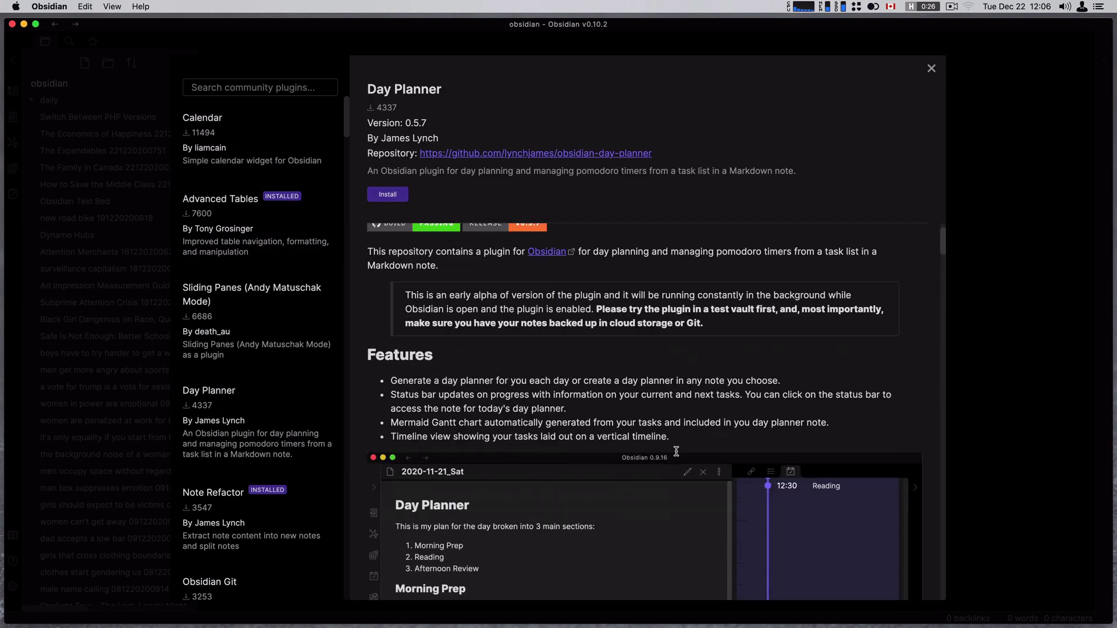
pyautogui.scroll(-2, 676, 451)
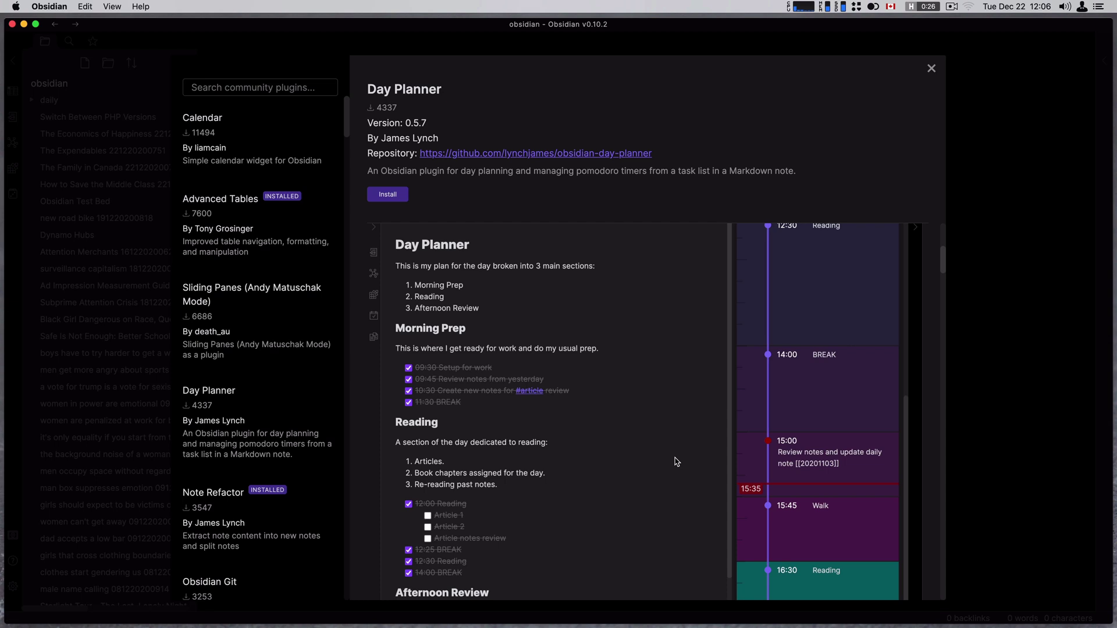
pyautogui.scroll(-2, 286, 506)
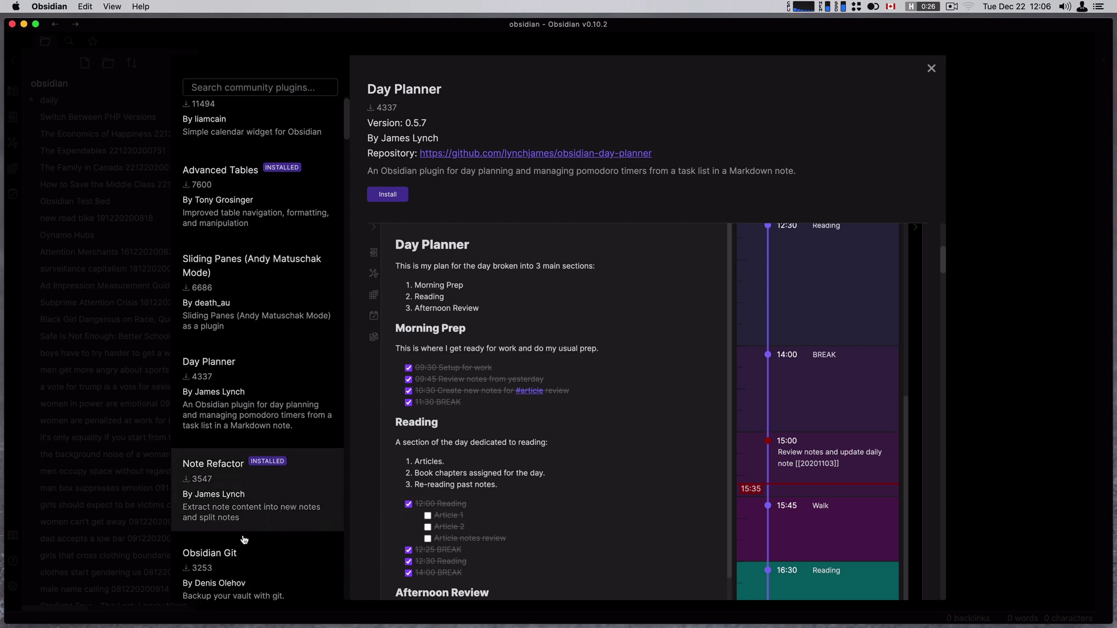
pyautogui.scroll(-5, 260, 585)
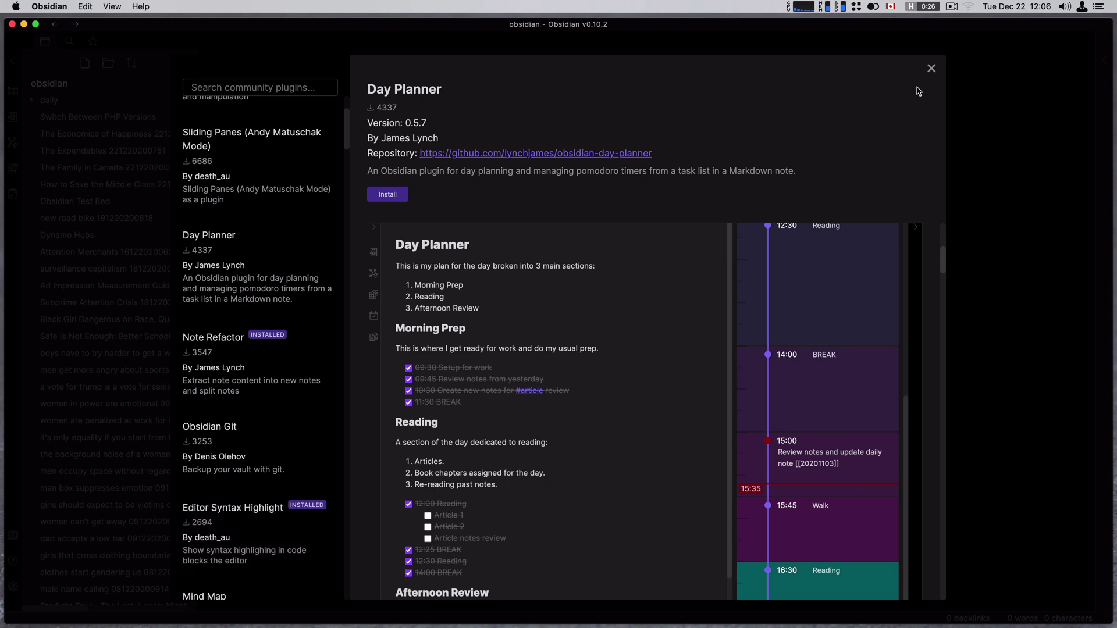
pyautogui.click(931, 69)
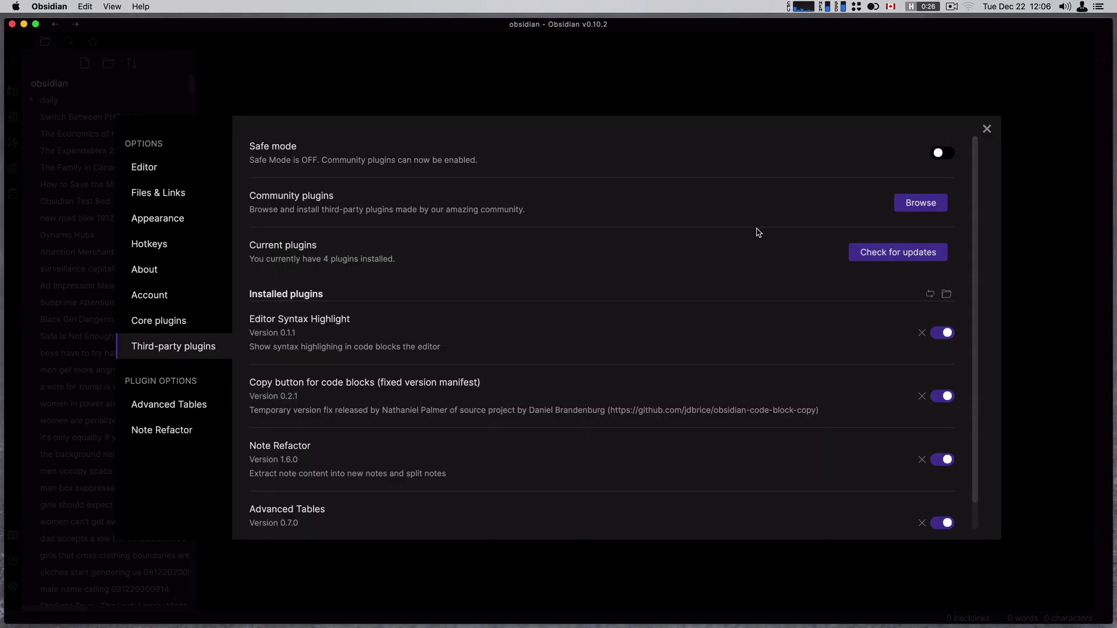